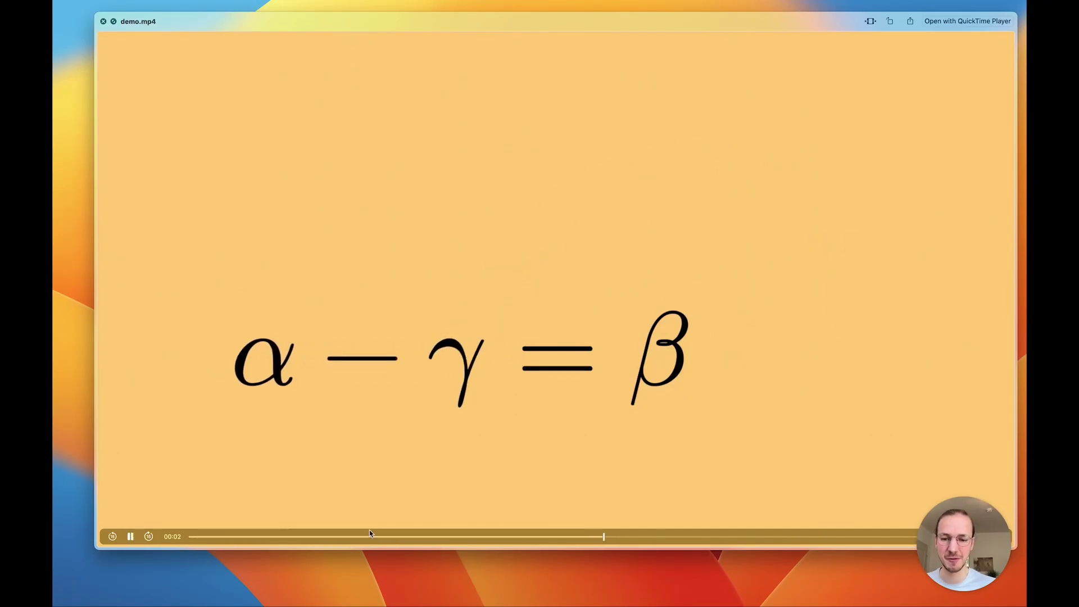
Scrub back through the demo.mp4 preview, close it and switch to Blender.
left_click_drag(369, 532, 399, 535)
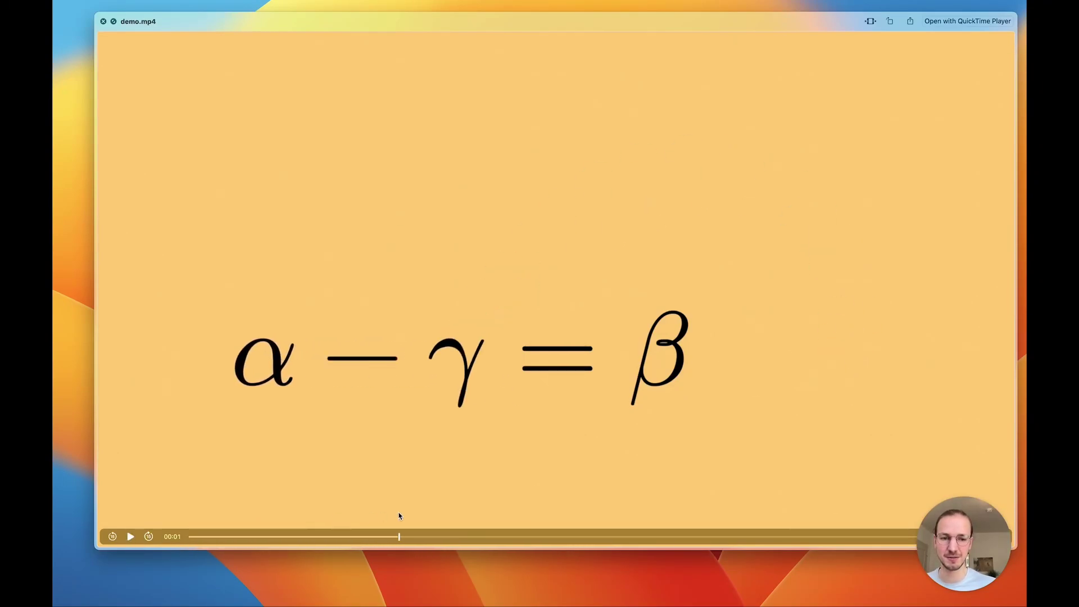
key("space")
left_click(253, 254)
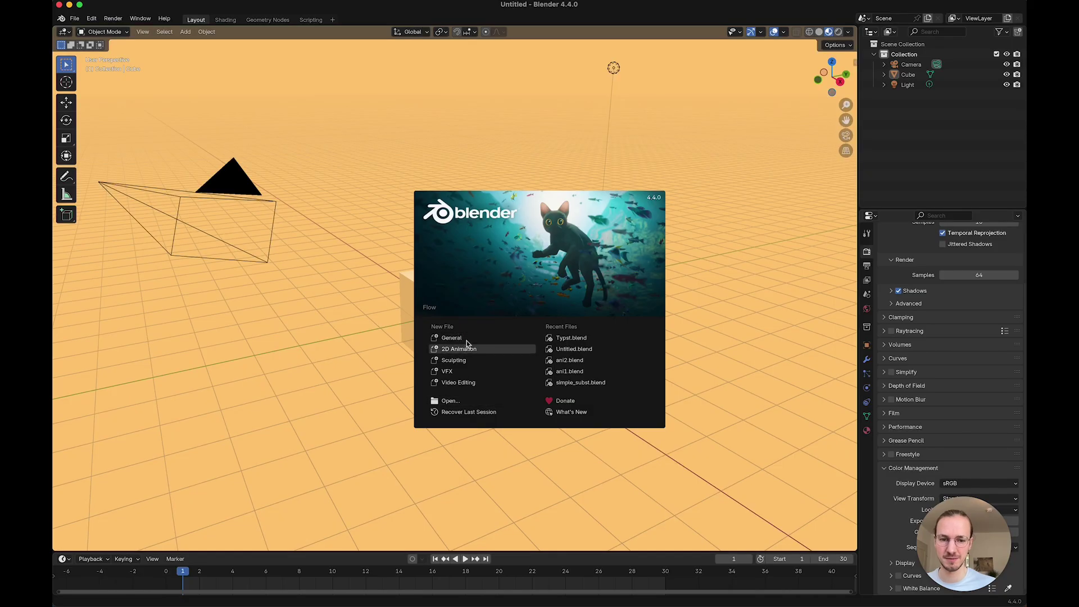
Dismiss the splash screen, search the available extensions for "typst" and install the Typst Importer add-on.
left_click(467, 338)
left_click(588, 356)
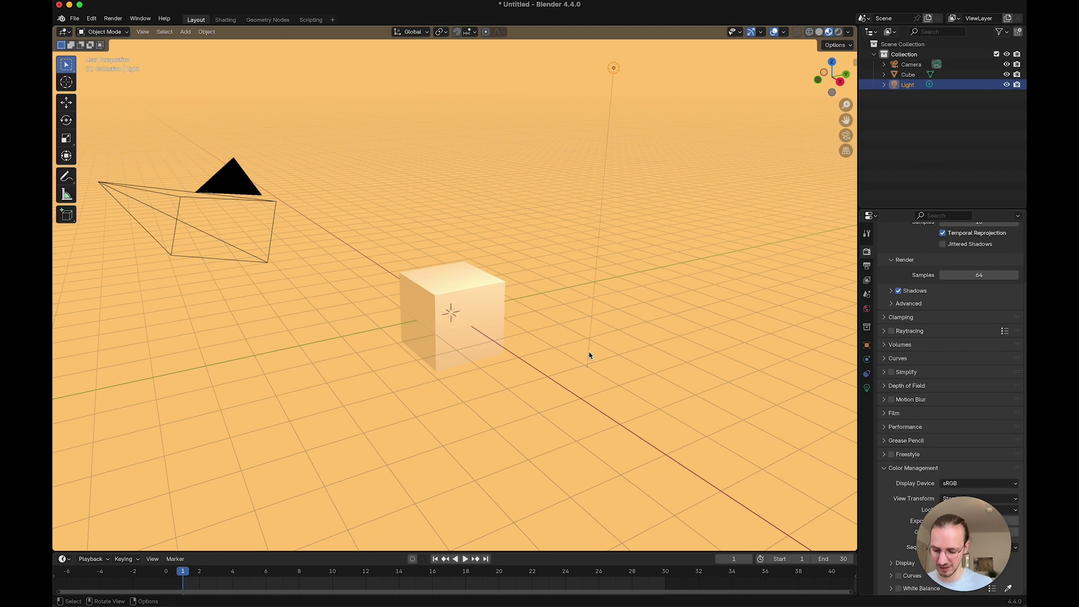
key("super+comma")
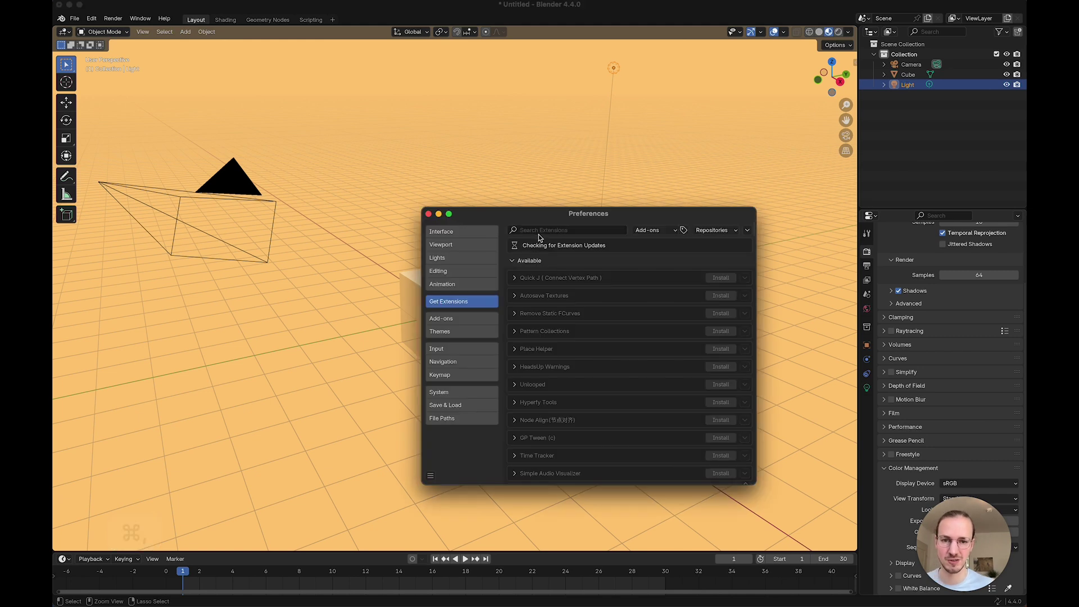
left_click(538, 231)
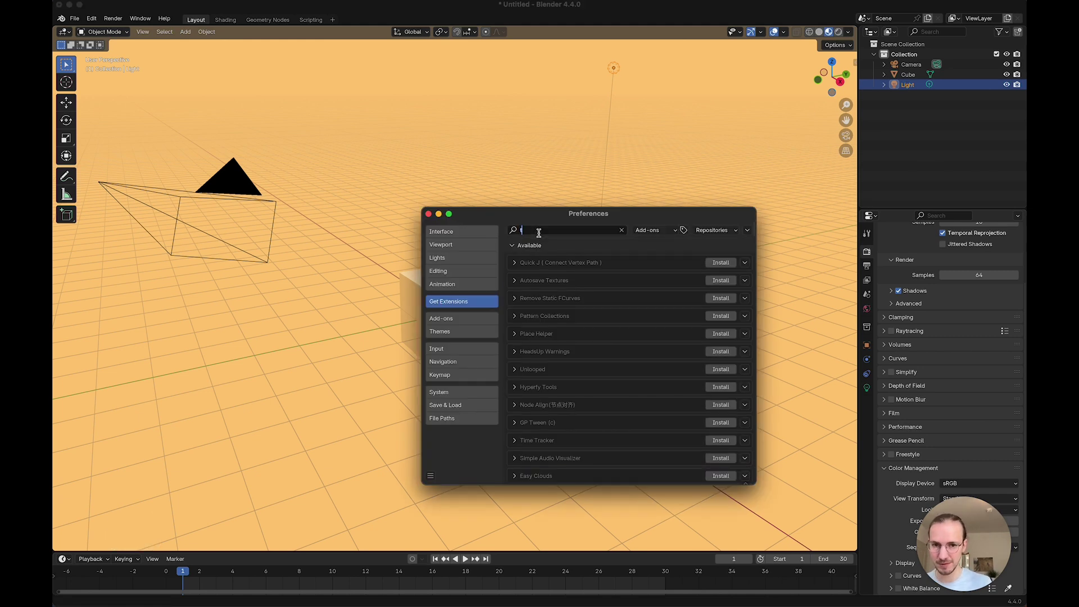
type("typst")
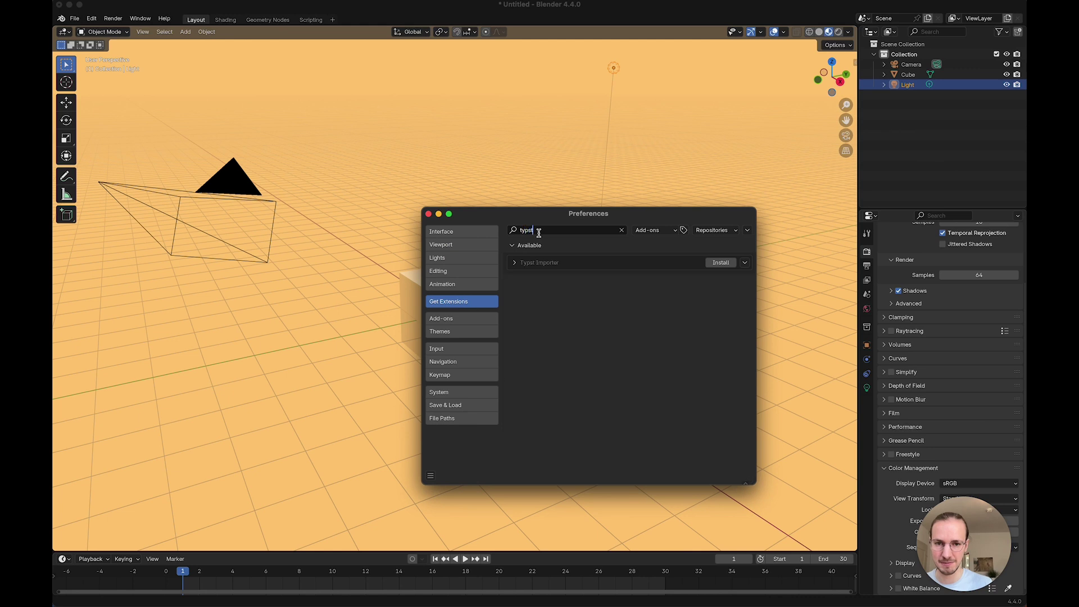
left_click(722, 264)
left_click(722, 263)
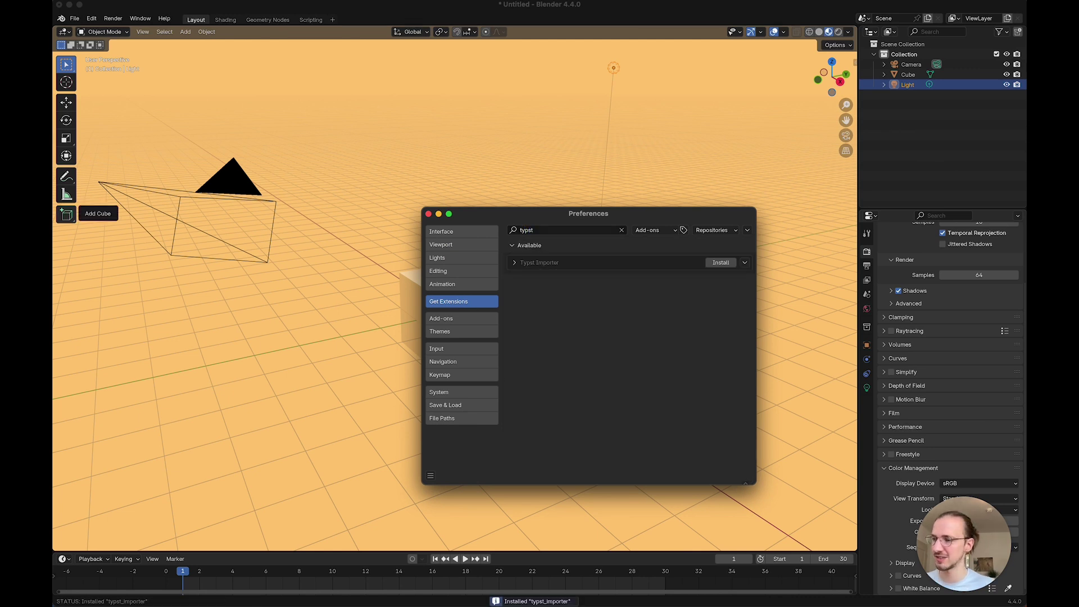
Look over the Fibonacci example in the Typst GitHub README in the browser, and return to Blender.
left_click_drag(54, 93, 546, 36)
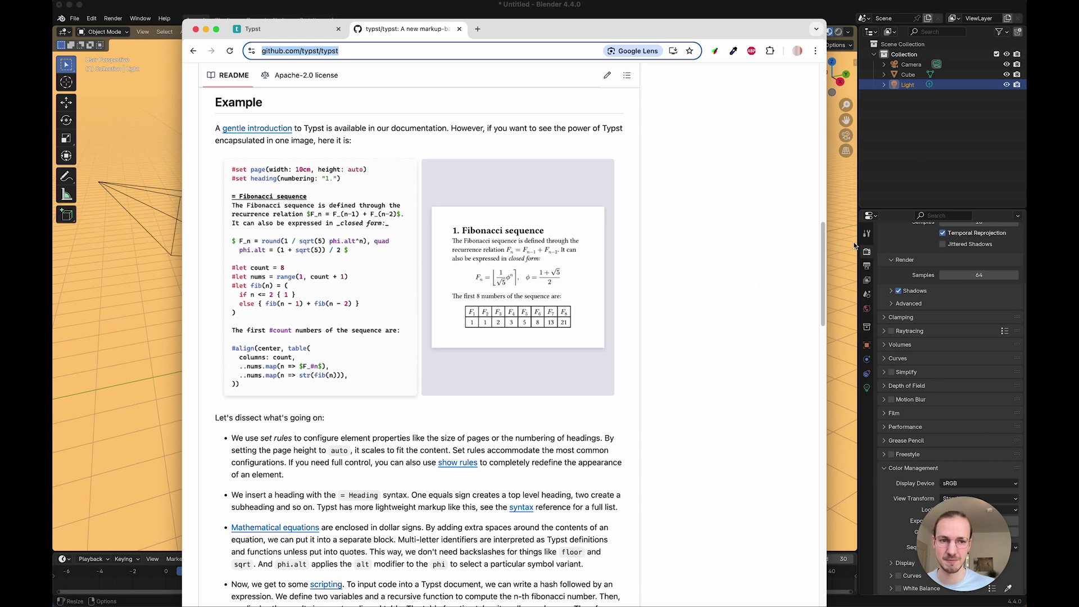
left_click(845, 249)
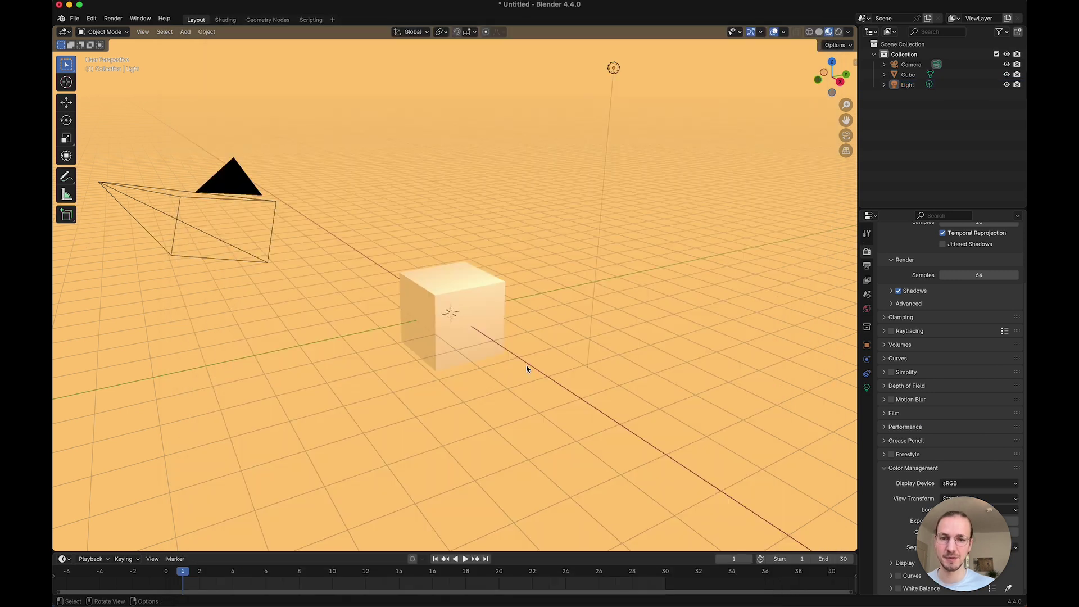
left_click(206, 32)
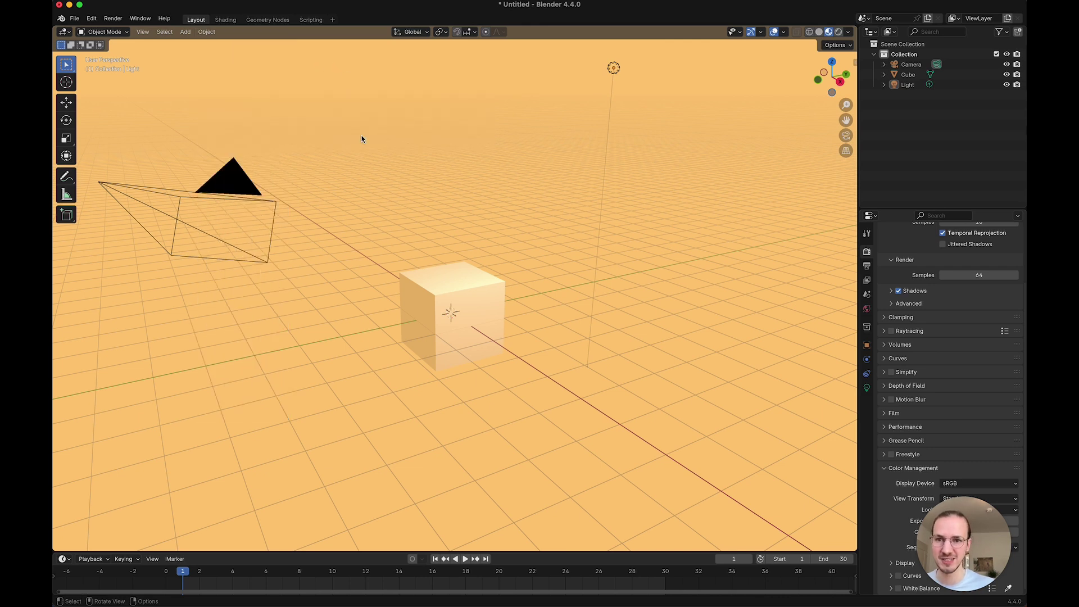
Create a new text in the Scripting workspace and paste the typst_express script for "$ alpha = beta + gamma $" at (0, 0, 0), named A1.
left_click(310, 21)
left_click_drag(559, 157, 475, 167)
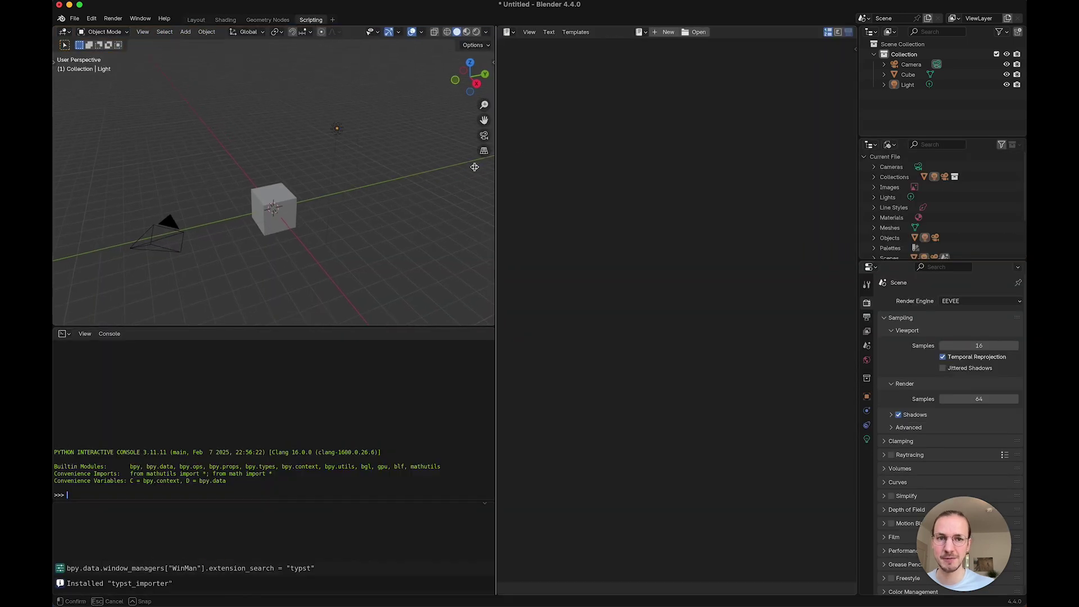
left_click(656, 32)
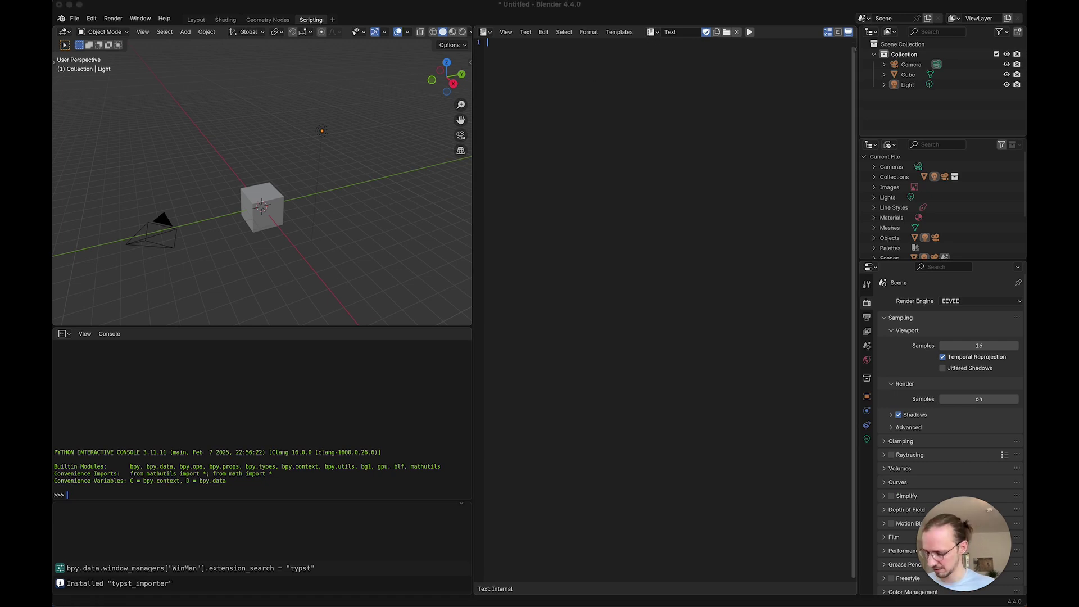
key("super+c")
key("super+v")
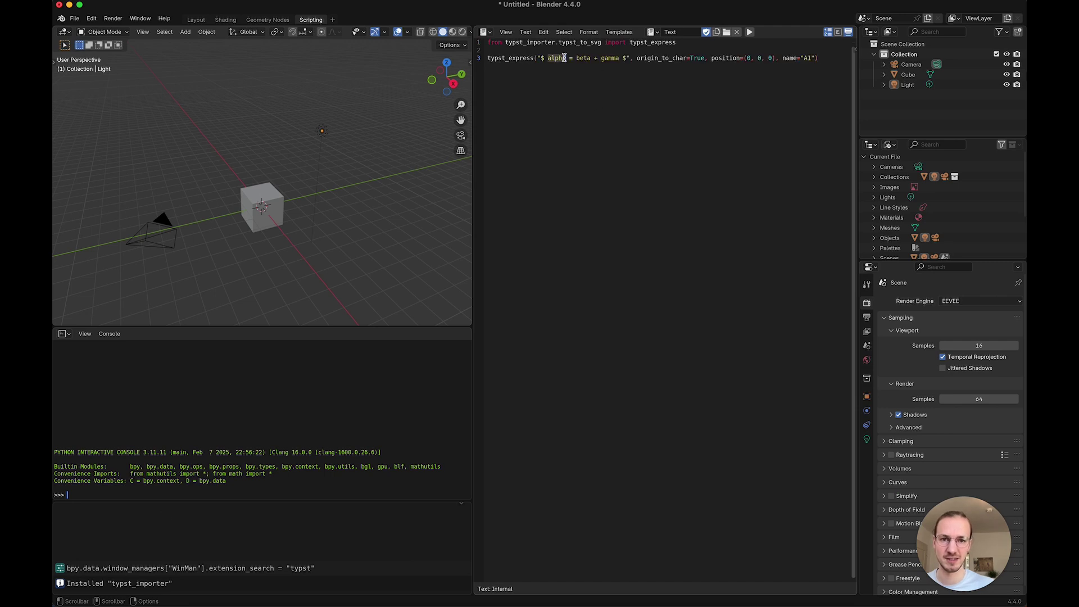
Review the equation, position and name arguments, run the script and select the generated A1 collection.
left_click(584, 58)
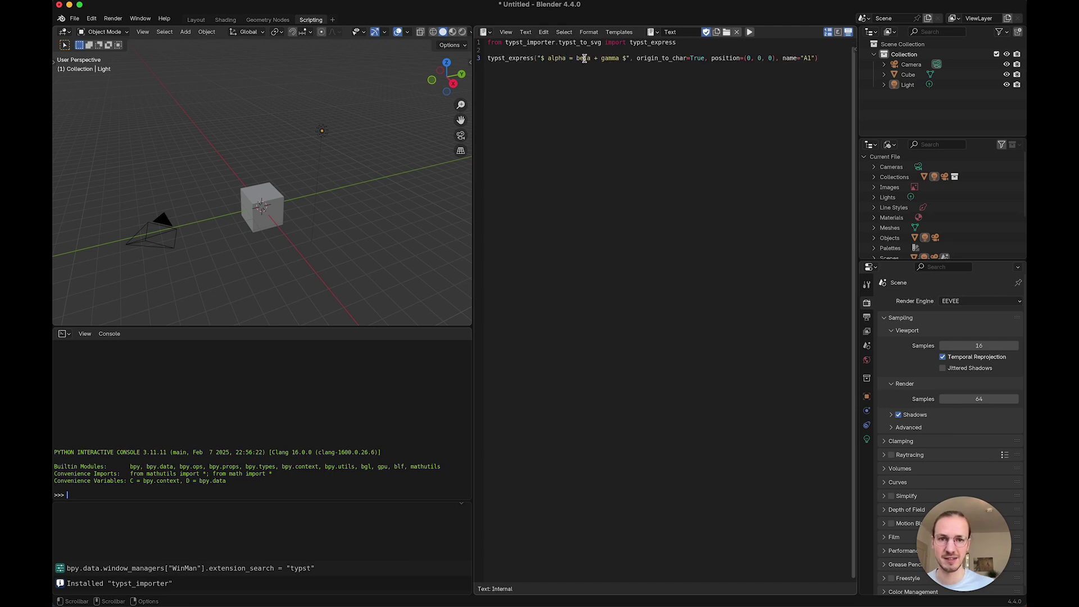
double_click(609, 58)
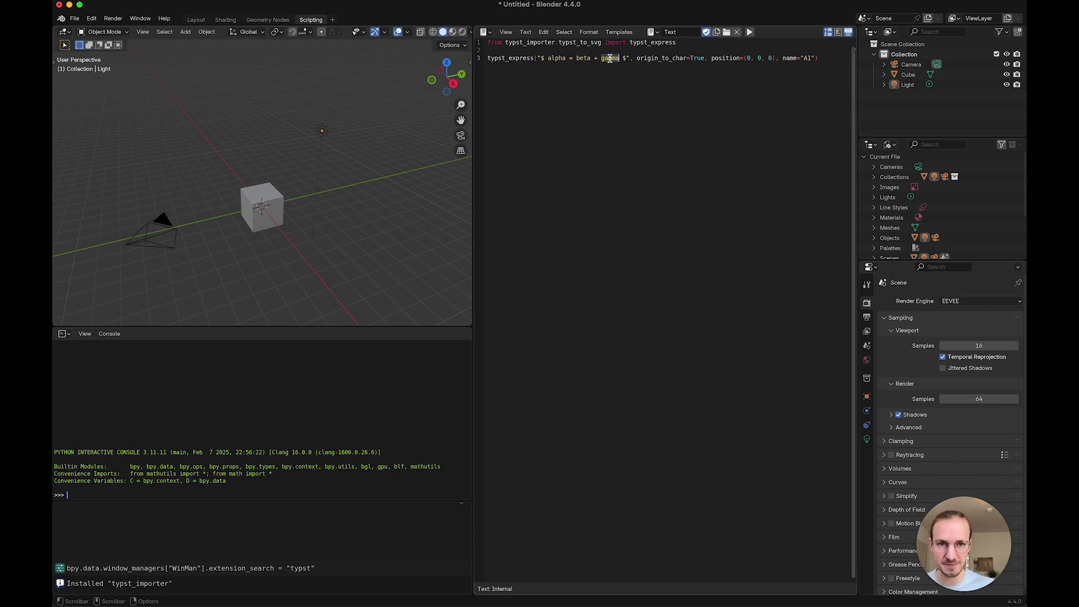
left_click_drag(712, 58, 804, 59)
left_click(804, 60)
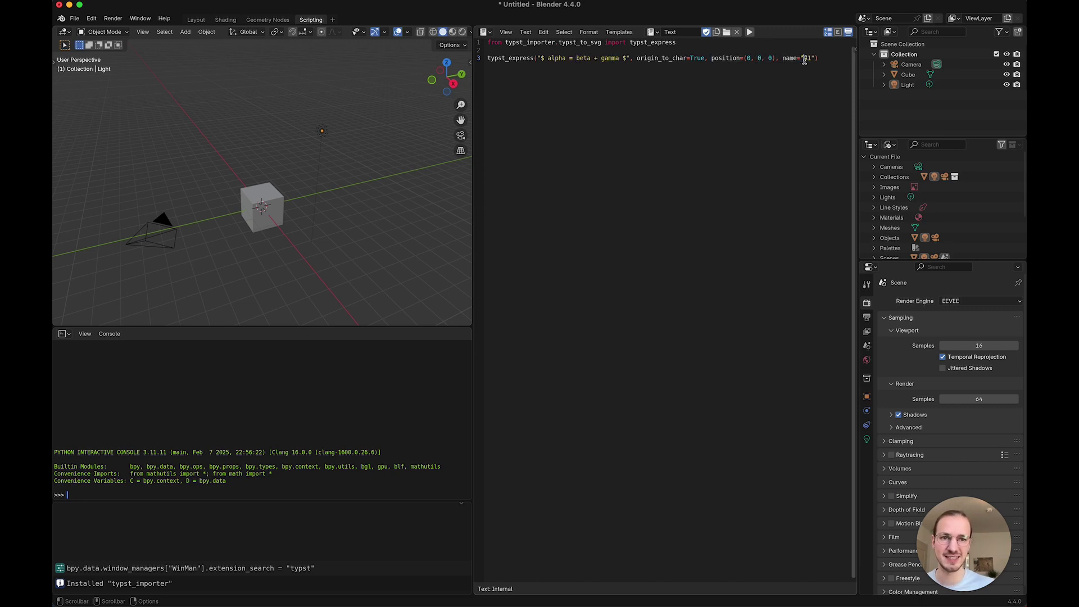
left_click(749, 33)
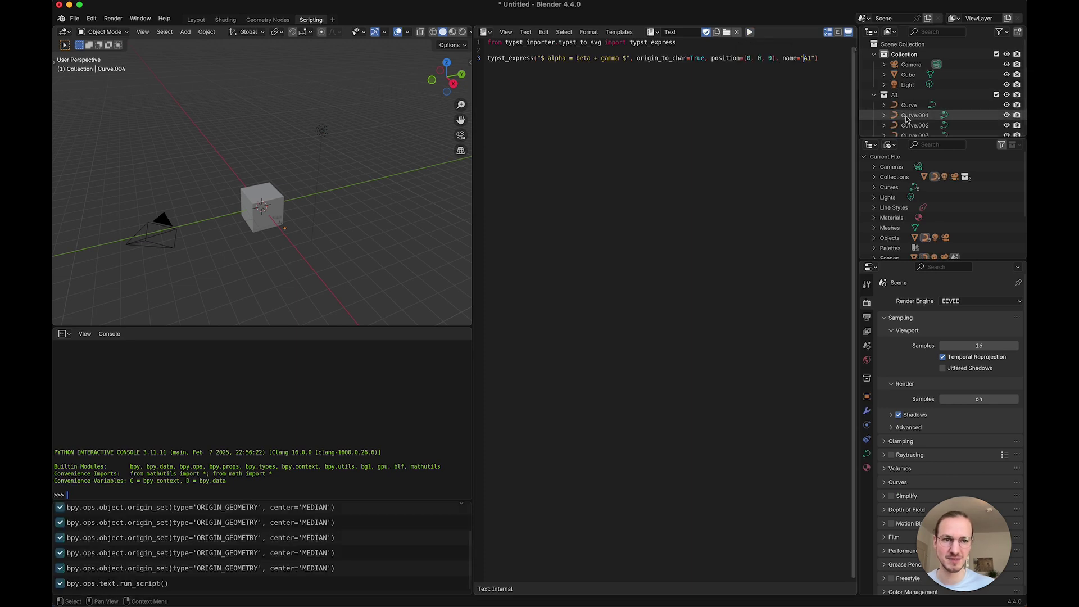
scroll(906, 119, "down", 2)
left_click(894, 75)
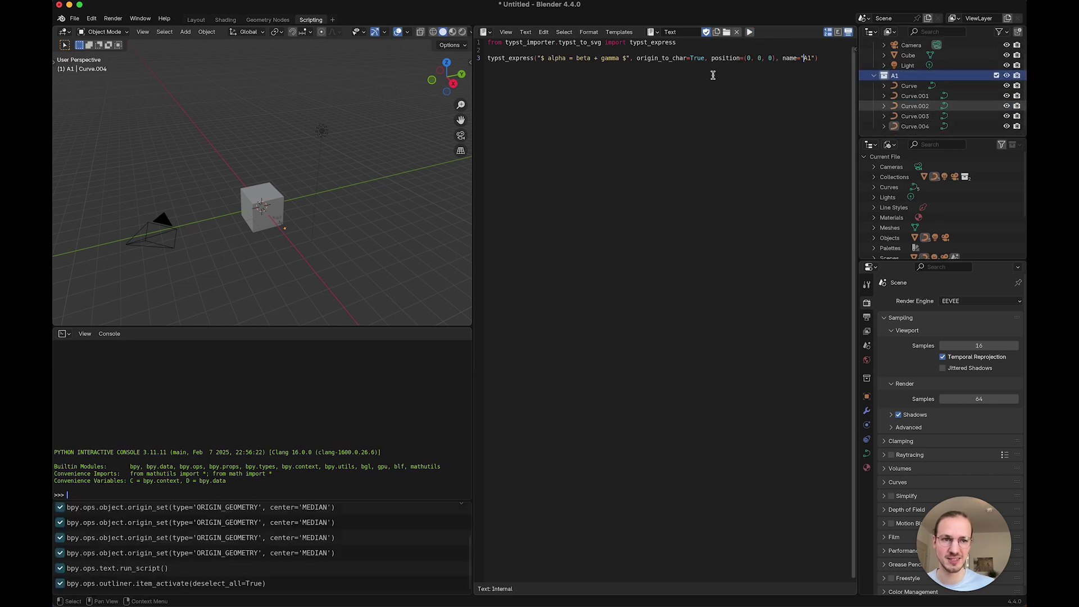
Return to the Layout workspace and delete the default cube covering the equation.
left_click(204, 22)
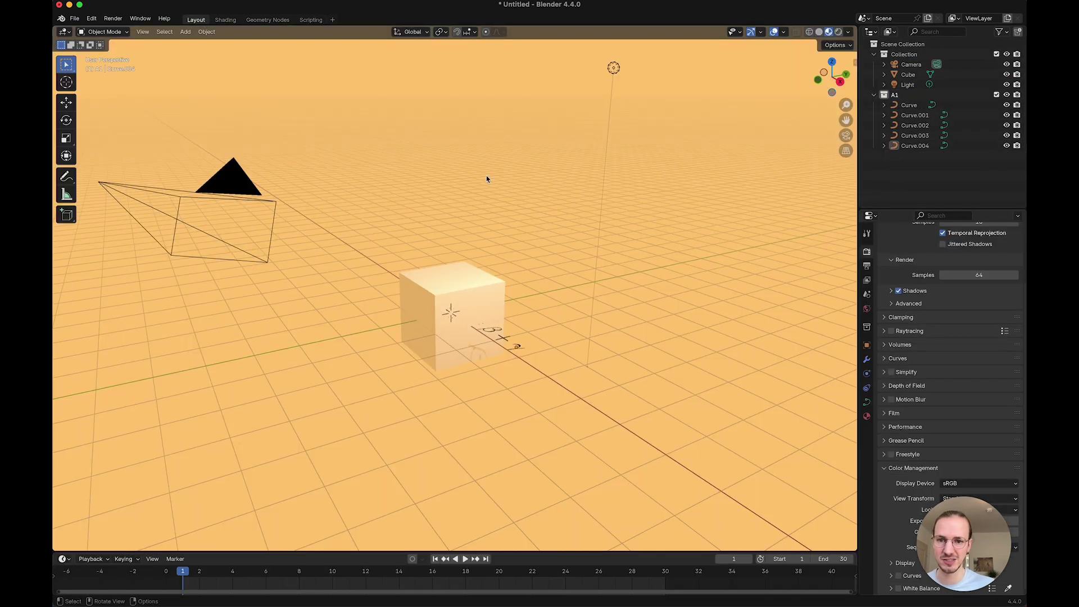
left_click(911, 106, "shift")
left_click(432, 349)
key("x")
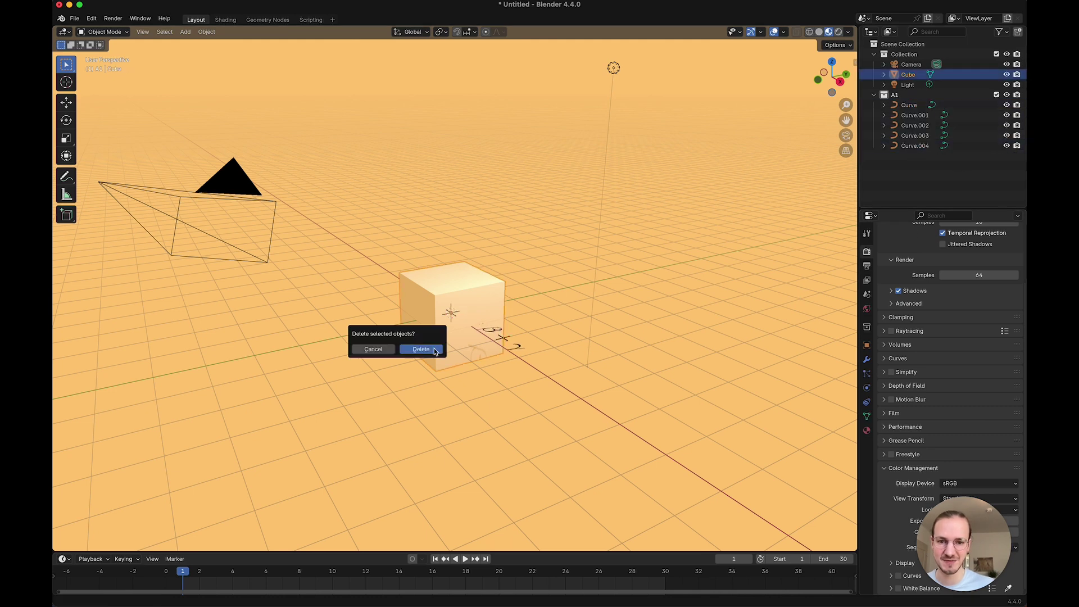
left_click(431, 351)
Try to move the alpha character of the equation on its own.
scroll(495, 390, "up", 5)
scroll(496, 391, "down", 2)
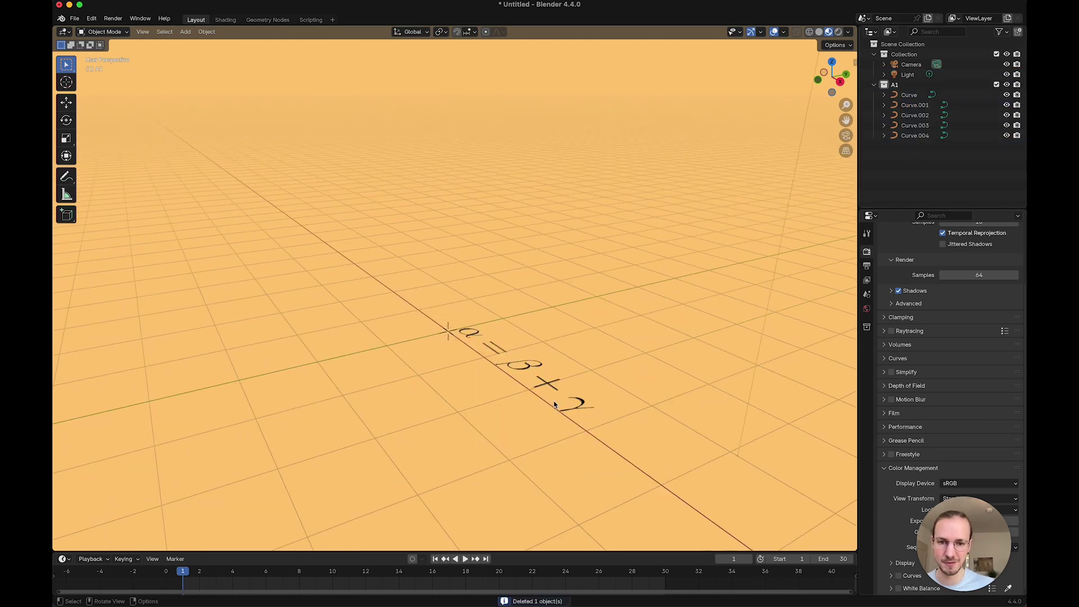
middle_click_drag(554, 400, 429, 352, "shift")
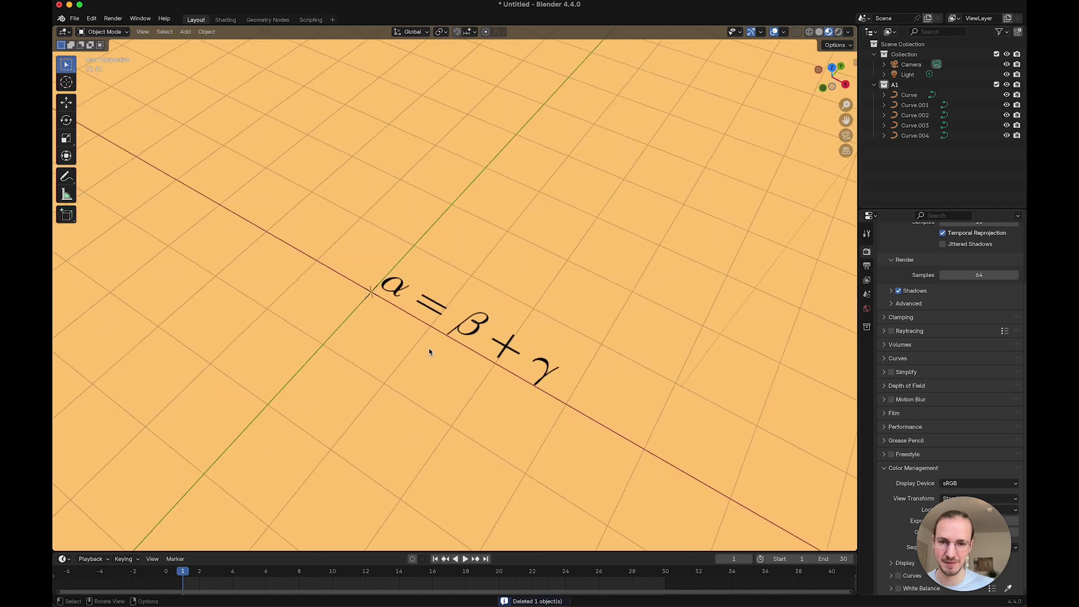
left_click(395, 293)
scroll(315, 281, "up", 4)
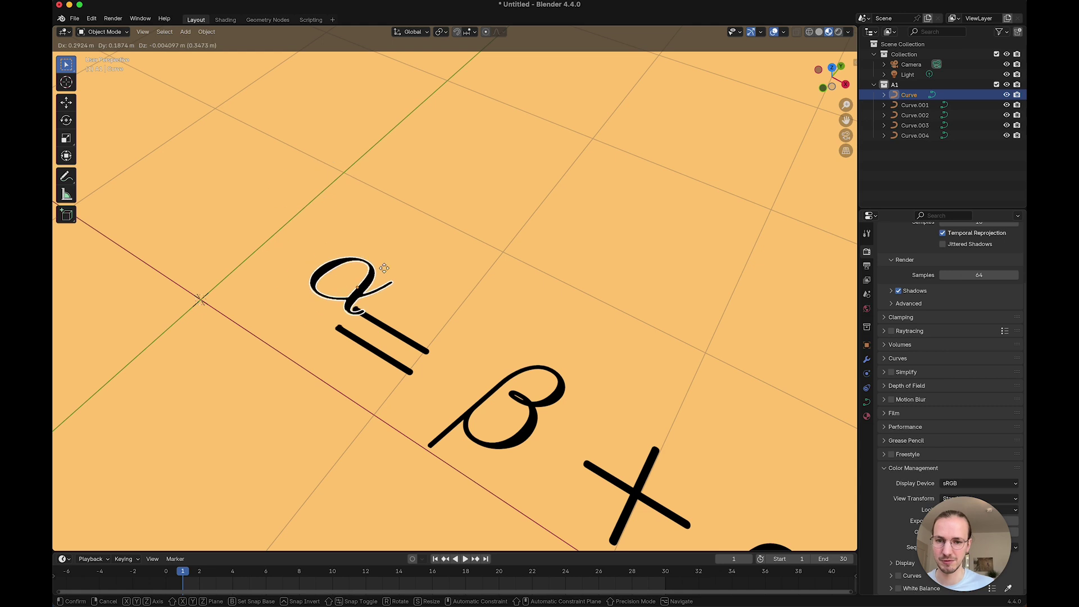
key("Escape")
scroll(384, 335, "down", 3)
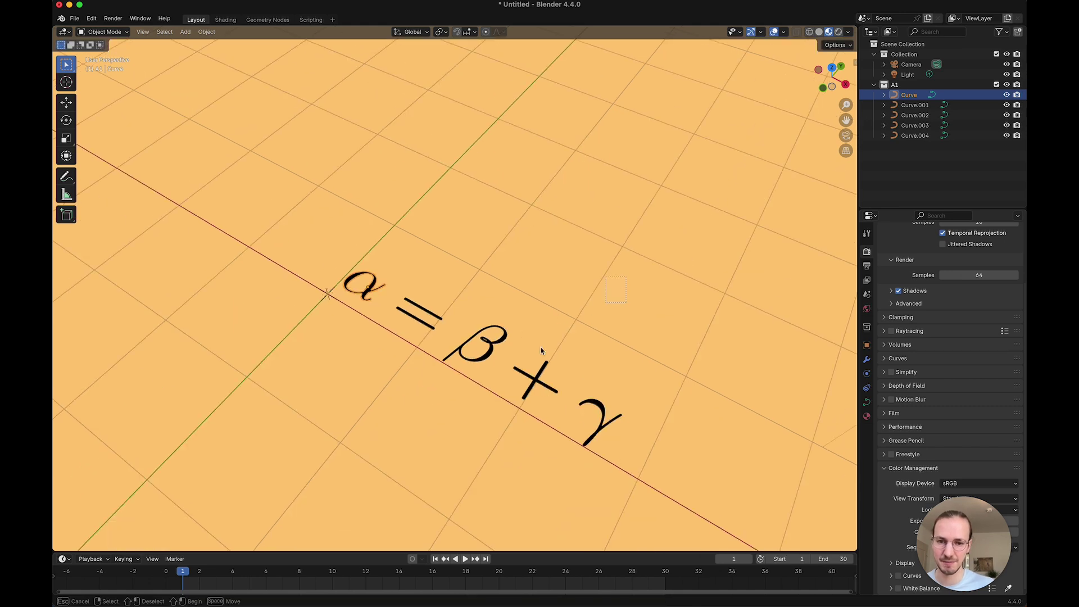
Select all characters of the alpha = beta + gamma equation.
key("a")
key("g")
key("Escape")
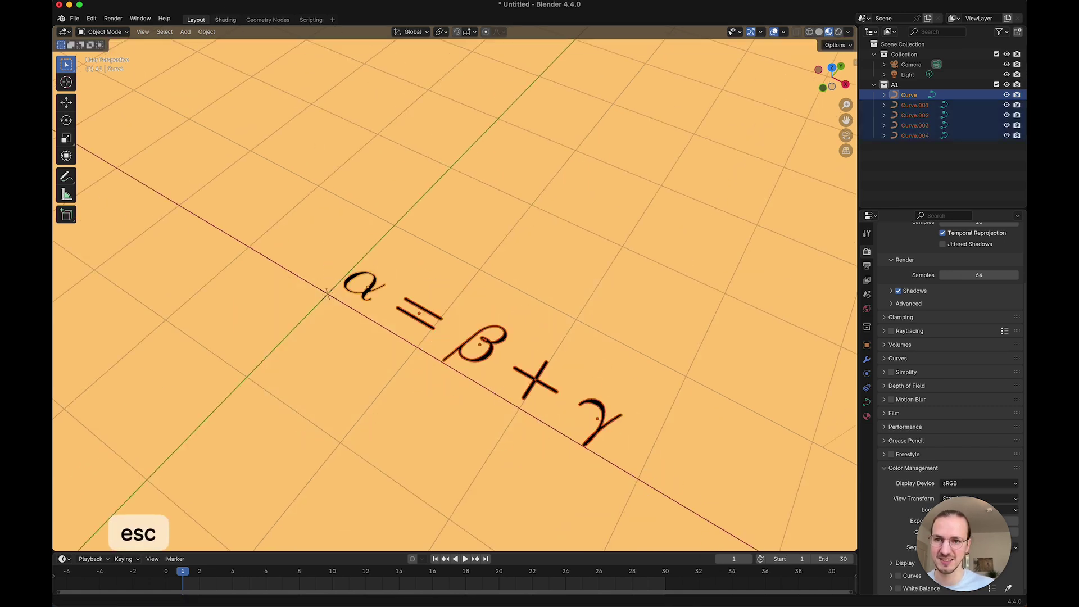
Set up the Shading workspace with Object shader nodes, Material Preview shading and a taller node editor showing the equation's material.
left_click(225, 20)
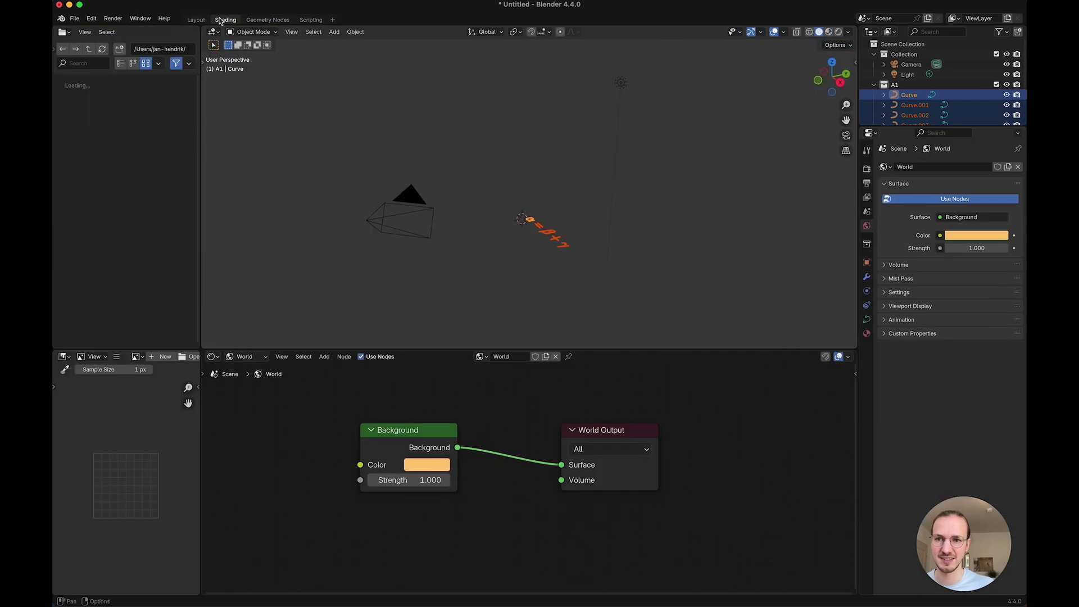
middle_click_drag(588, 294, 531, 288)
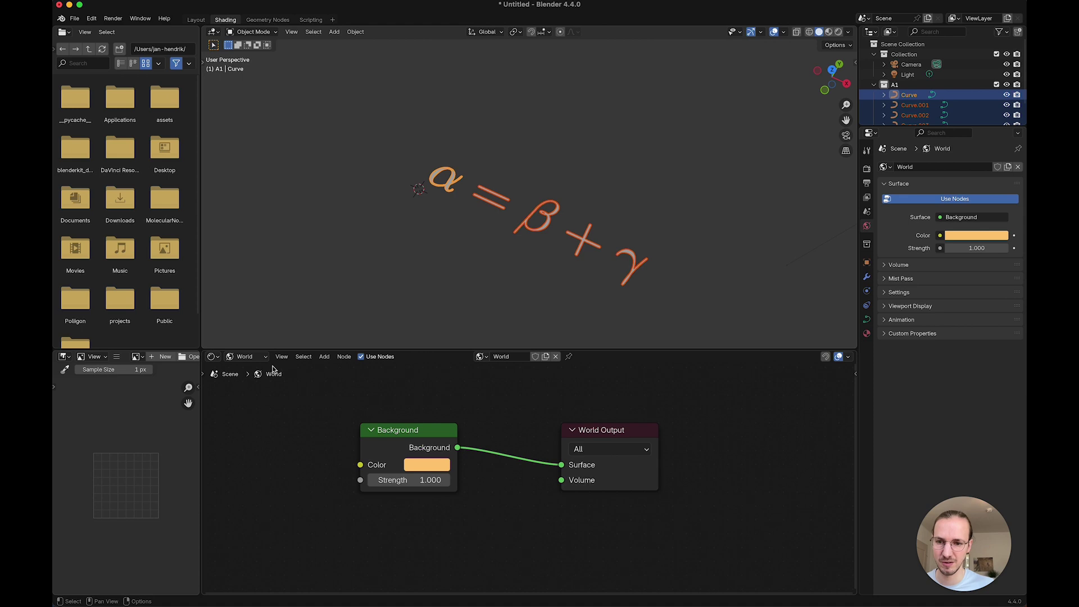
left_click(262, 357)
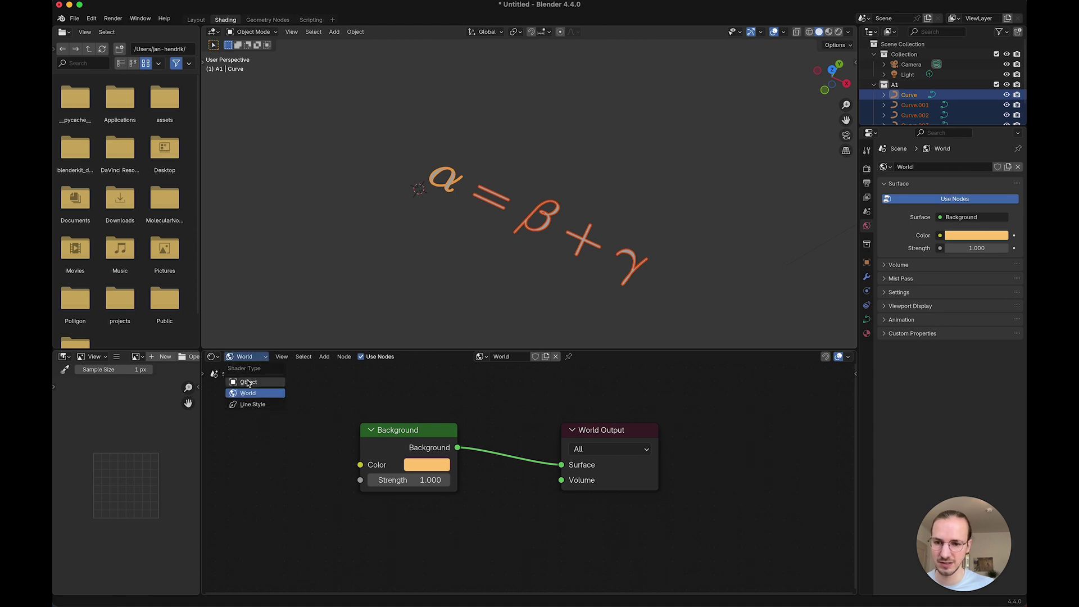
left_click(248, 383)
left_click(829, 31)
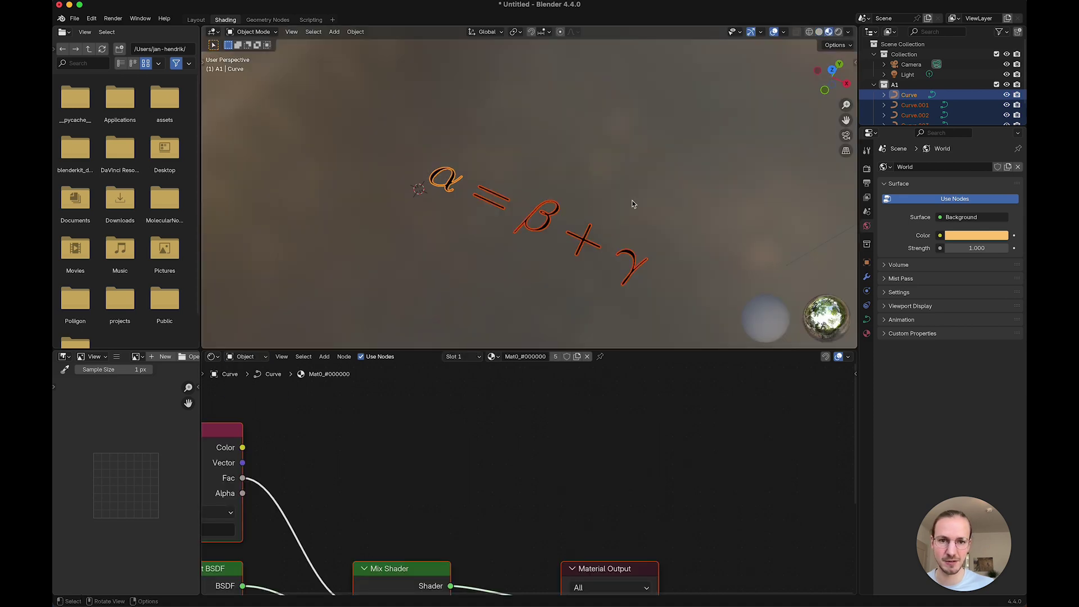
middle_click_drag(565, 278, 610, 326, "shift")
scroll(582, 258, "up", 1)
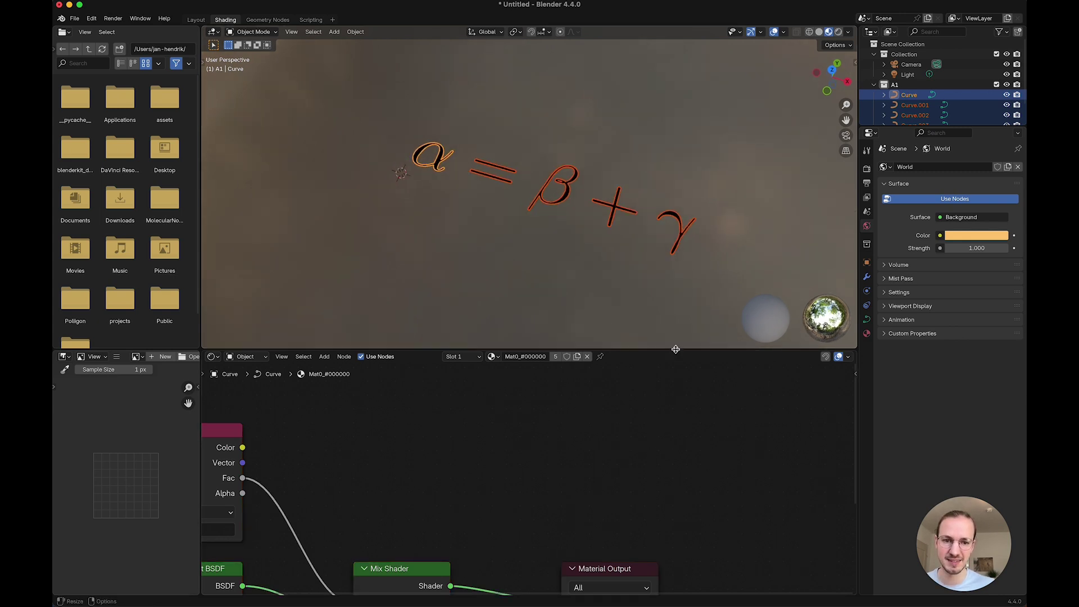
left_click_drag(676, 349, 676, 268)
middle_click_drag(549, 432, 725, 345)
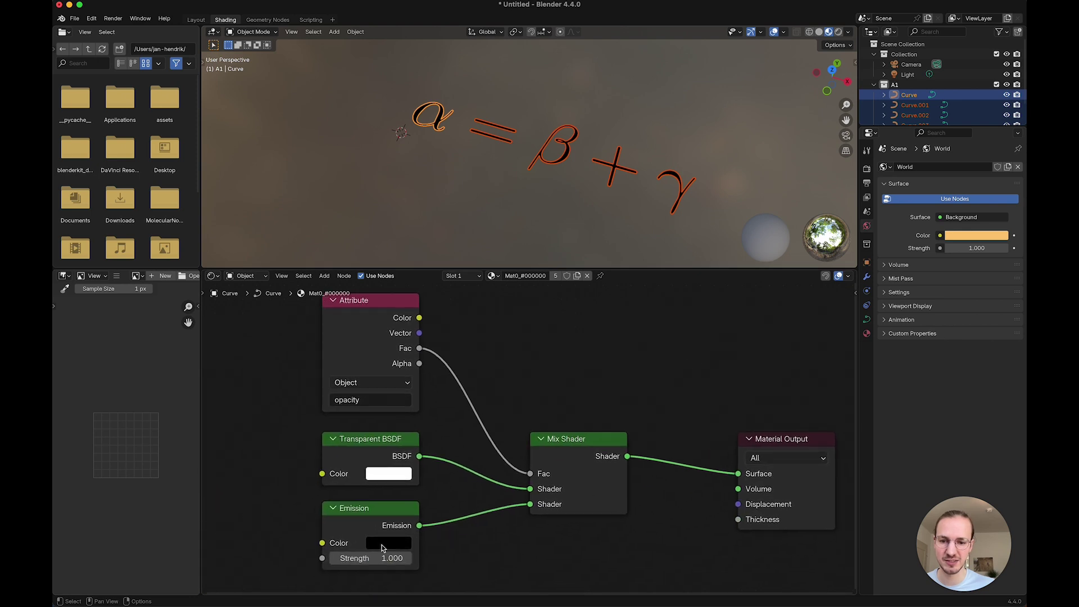
Try adjusting the Emission node's color brightness in the equation's shared material.
left_click(382, 544)
mouse_move(493, 422)
left_mouse_down()
mouse_move(492, 317)
mouse_move(492, 424)
left_mouse_up()
left_click(357, 507)
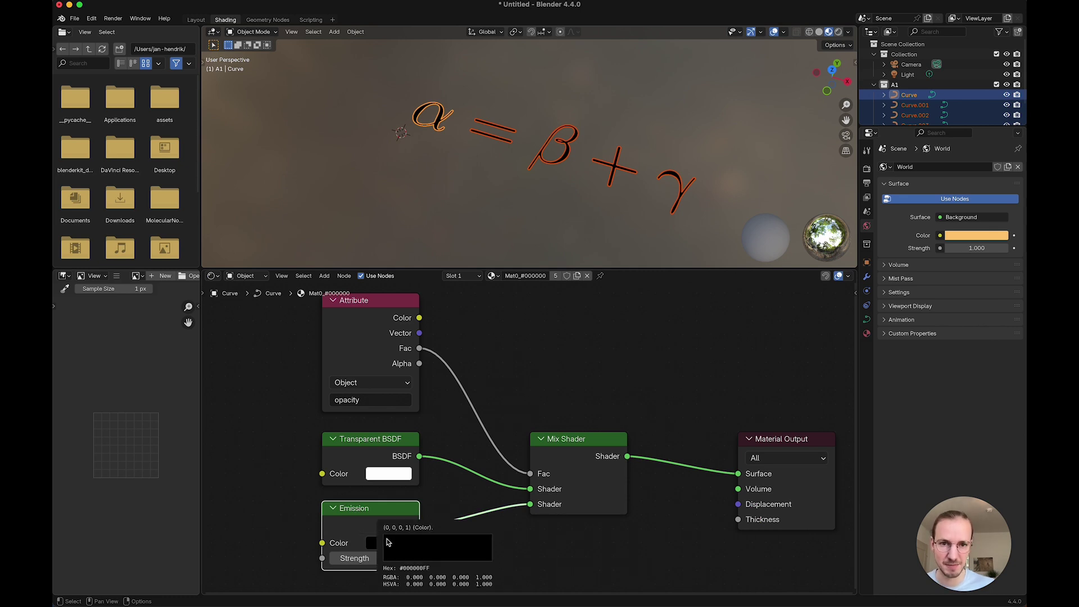
Select the gamma character and make its material a single-user copy, separate from the other characters.
left_click(569, 161)
left_click(623, 173)
left_click(681, 181)
left_click_drag(717, 109, 378, 229)
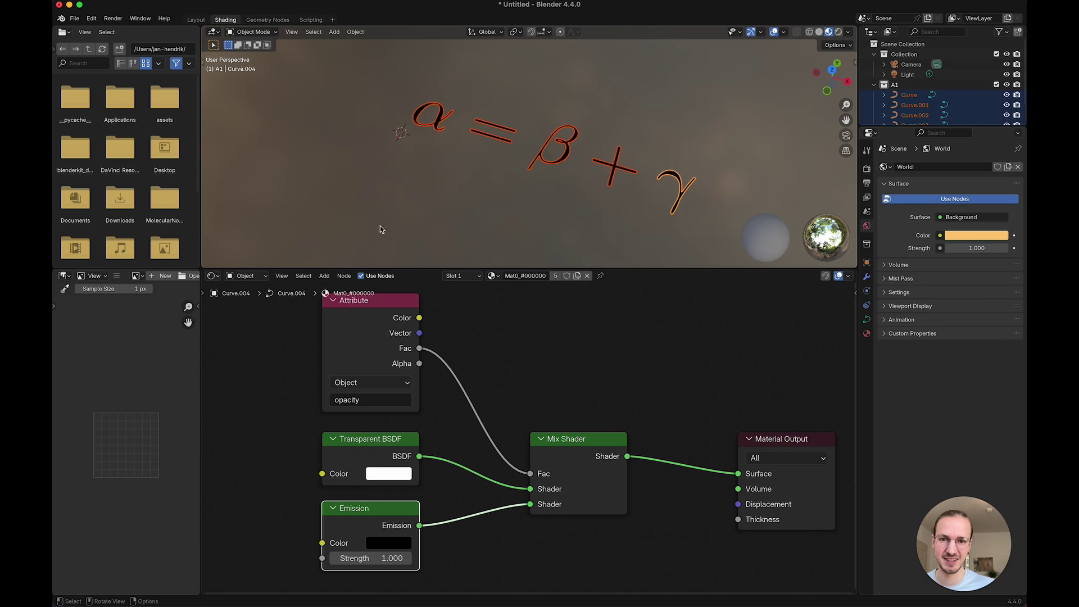
left_click(739, 160)
left_click_drag(736, 152, 637, 232)
left_click(553, 276)
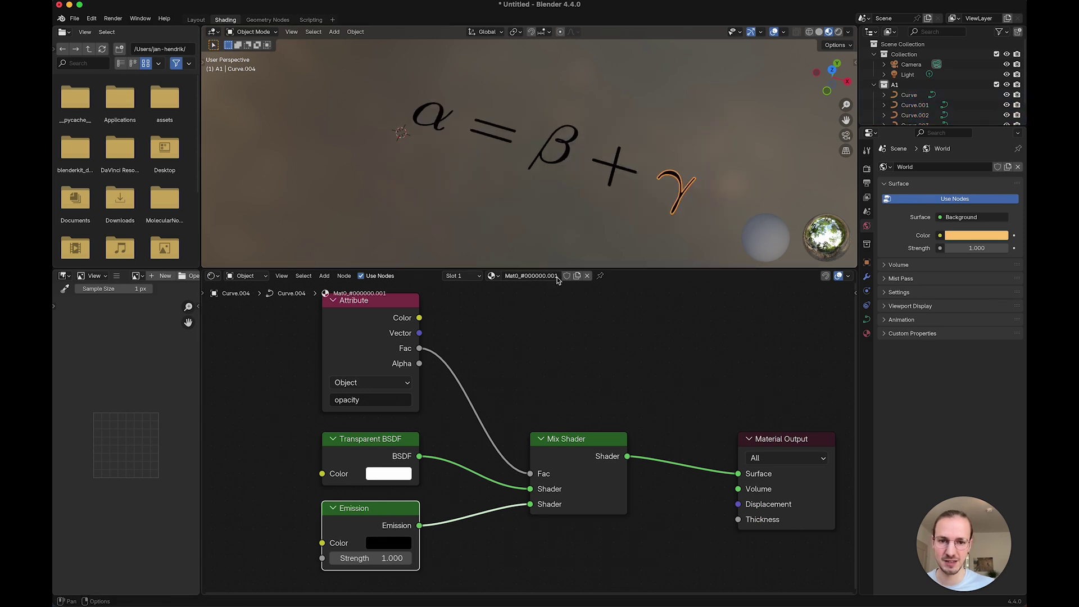
Set the gamma character's Emission color to bright green.
left_click(387, 542)
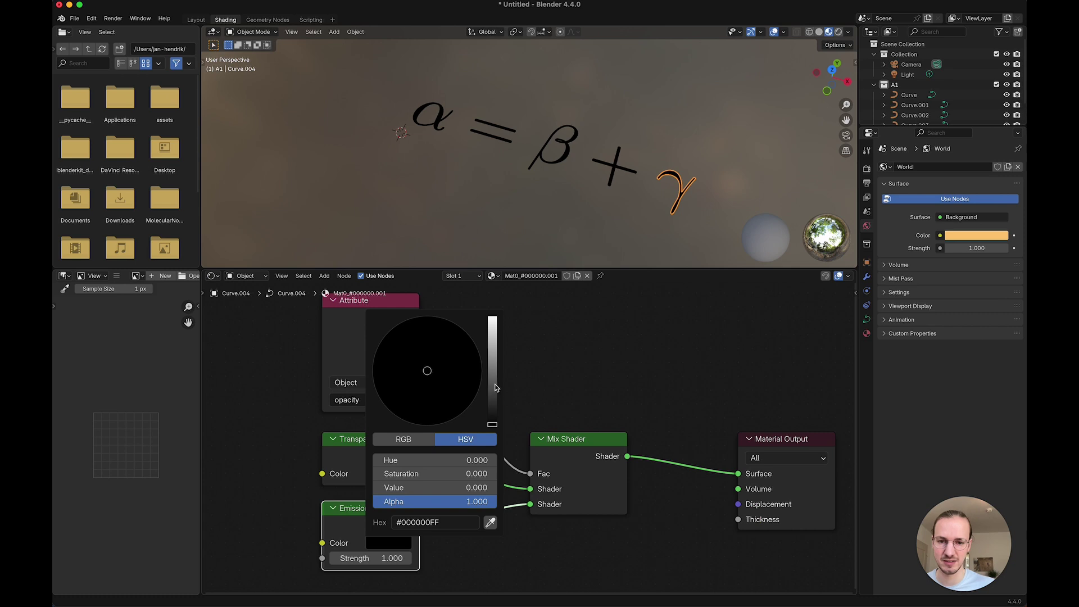
left_click_drag(494, 385, 375, 349)
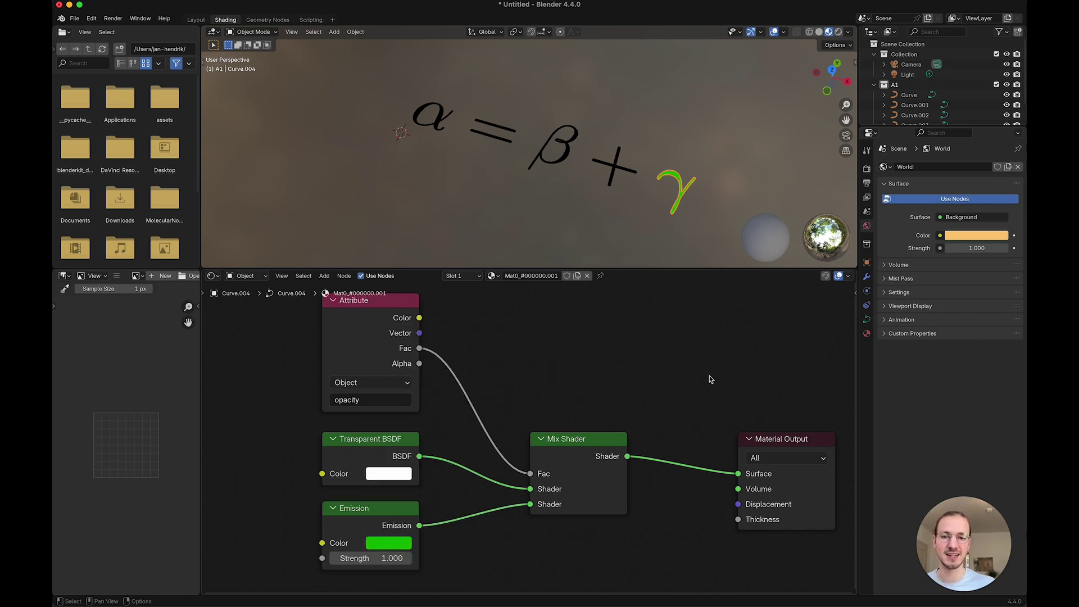
Show the gamma object's opacity custom property, which feeds the Attribute node, and try varying its value.
left_click(377, 307)
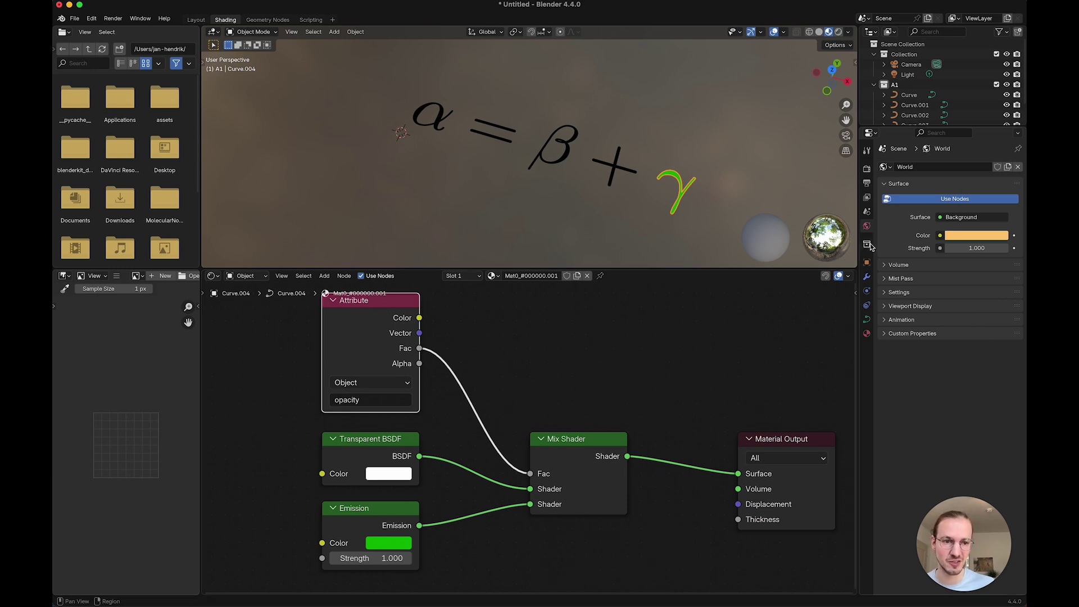
left_click(867, 262)
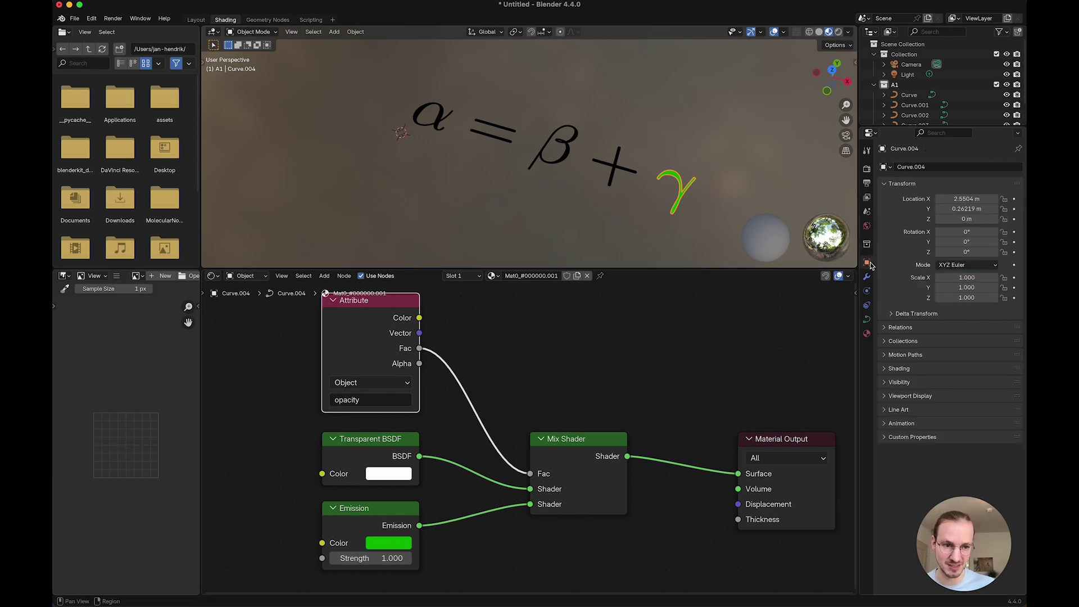
left_click(891, 437)
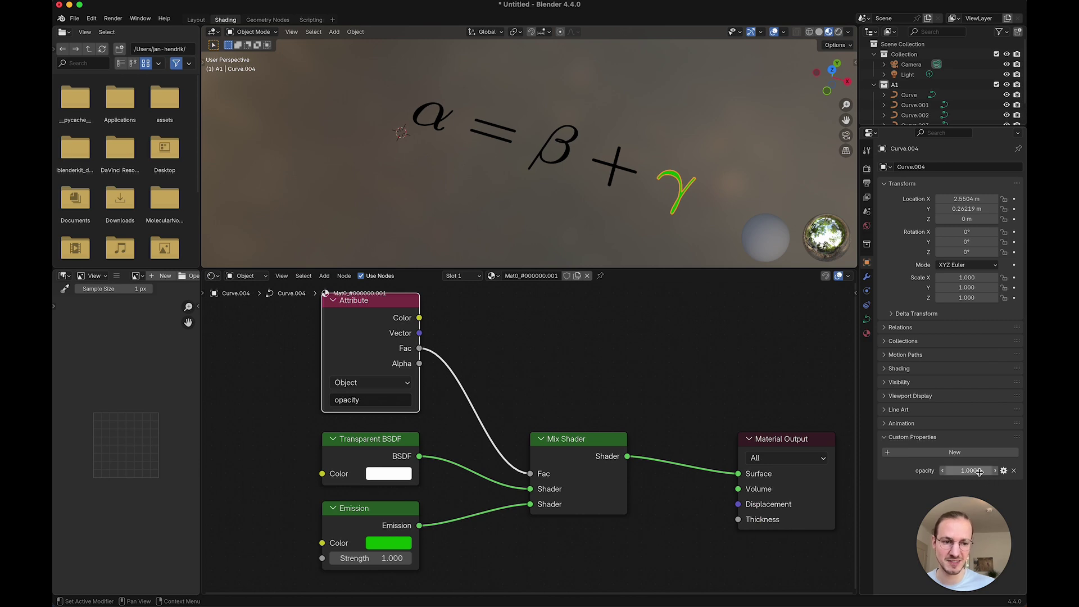
mouse_move(980, 471)
left_mouse_down()
mouse_move(927, 471)
mouse_move(980, 471)
left_mouse_up()
left_click(605, 200)
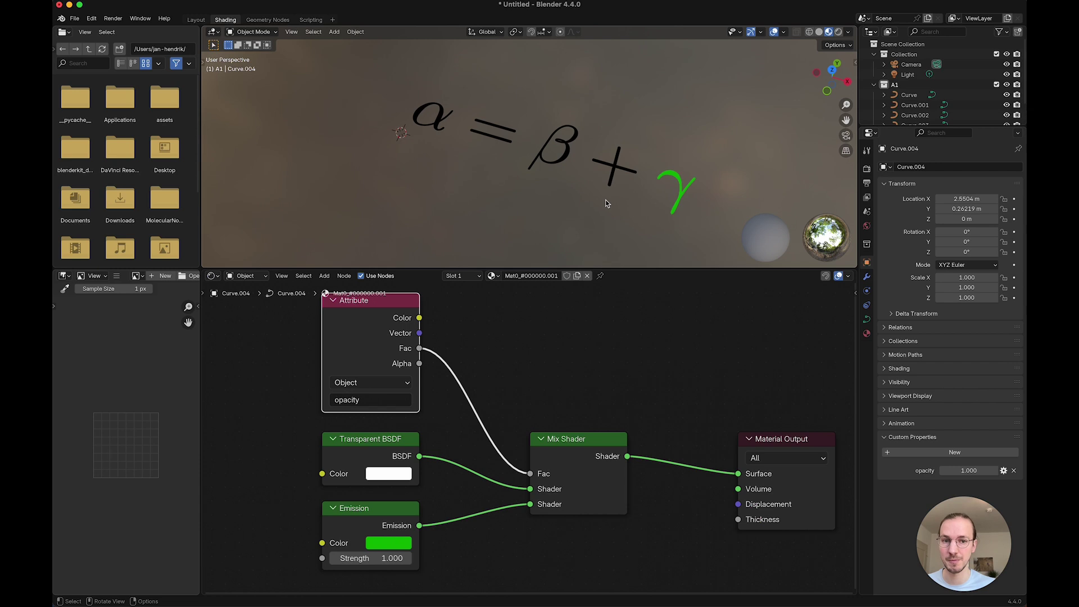
Select the equals sign, beta, plus and gamma together and try varying their opacity property all at once.
left_click_drag(732, 98, 483, 214)
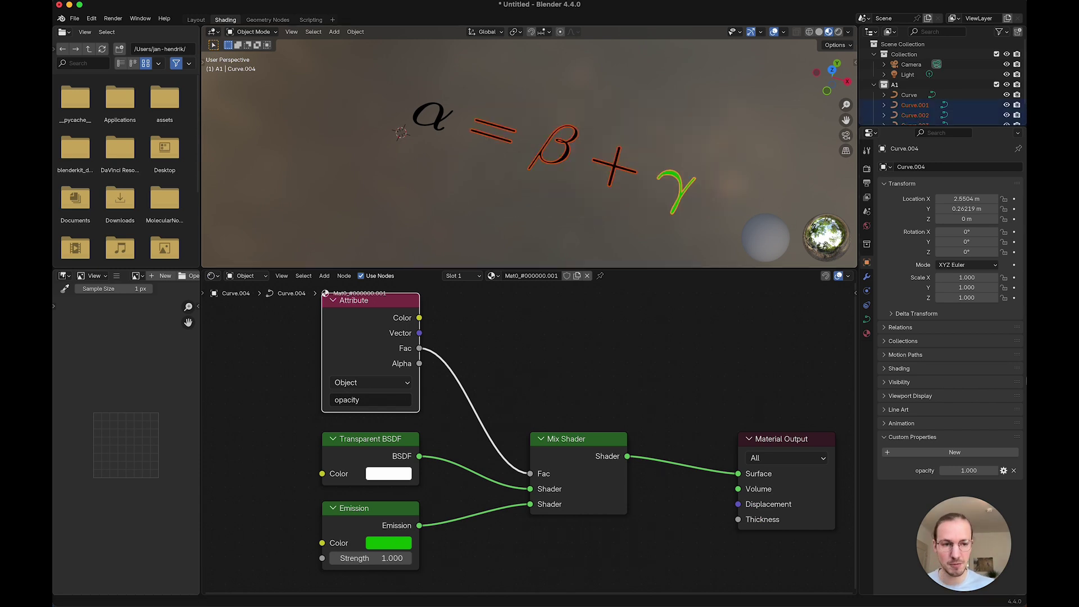
key("alt")
mouse_move(972, 471)
left_mouse_down("alt")
mouse_move(904, 471)
mouse_move(972, 470)
left_mouse_up("alt")
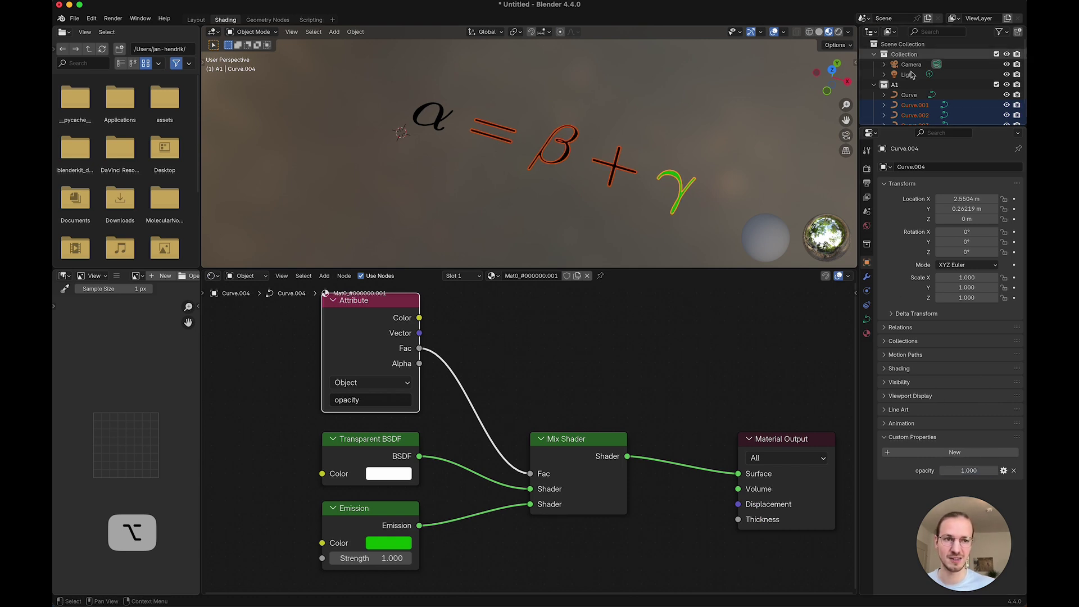
Delete all objects and collections from the scene.
left_click(920, 106)
key("a")
key("x")
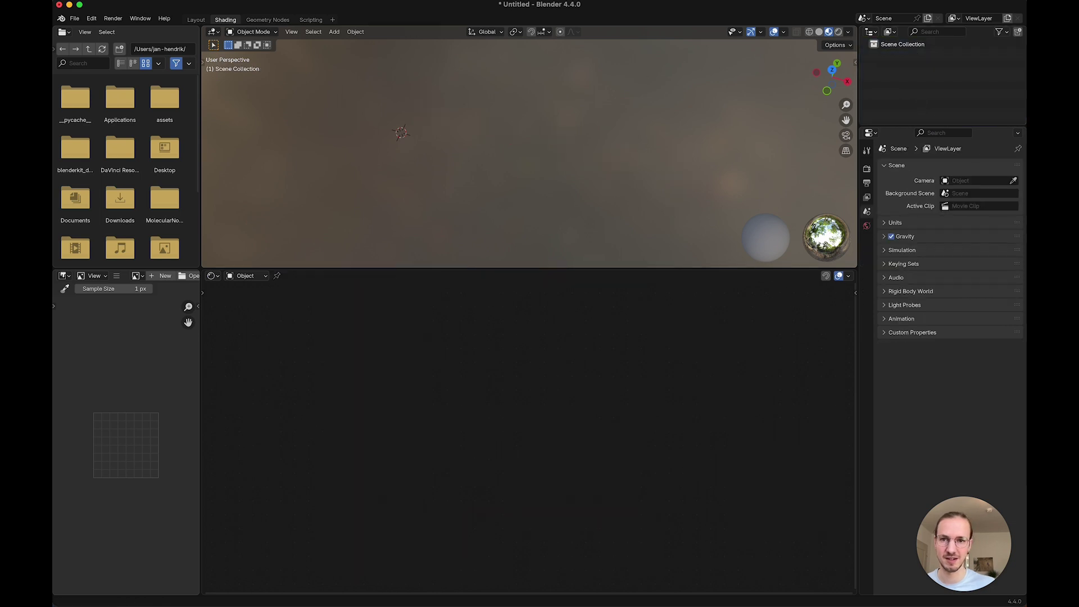
Duplicate the typst_express call below the original line of the script in the Scripting workspace.
left_click(311, 20)
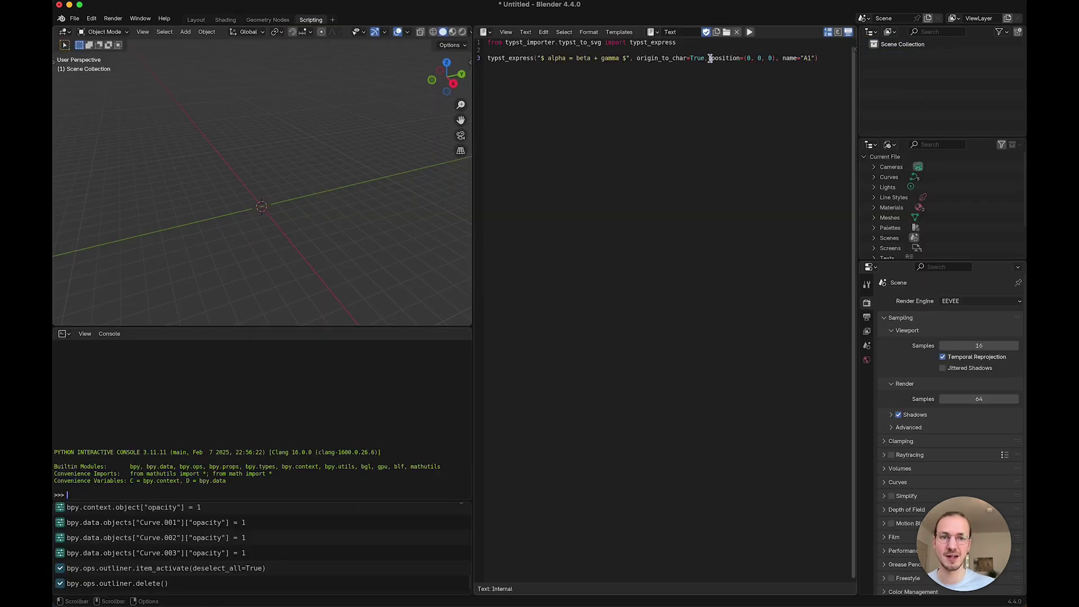
left_click_drag(824, 60, 534, 53)
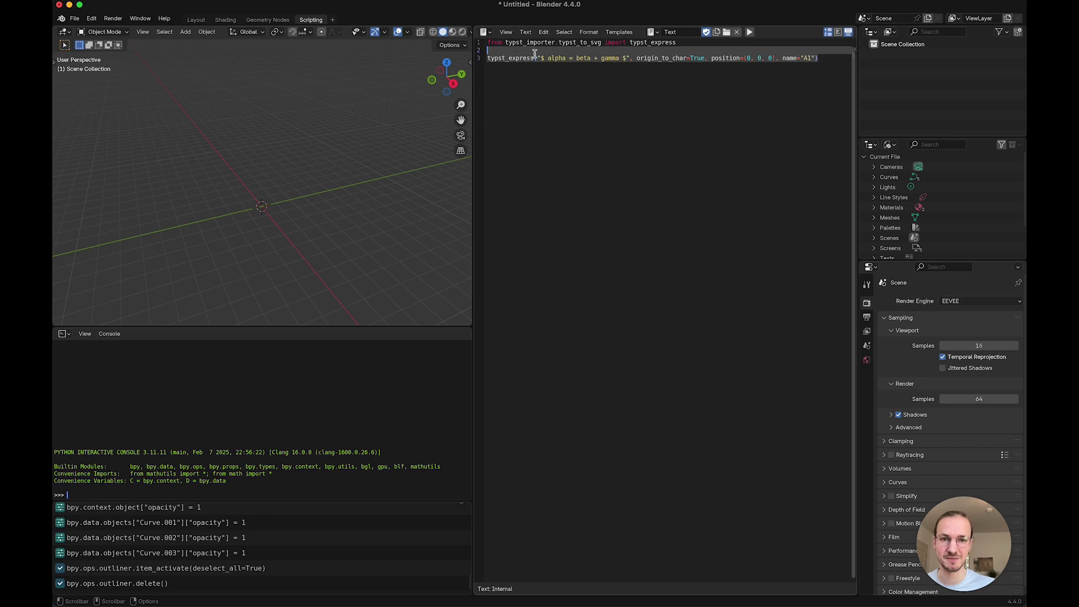
key("super+c")
left_click(591, 92)
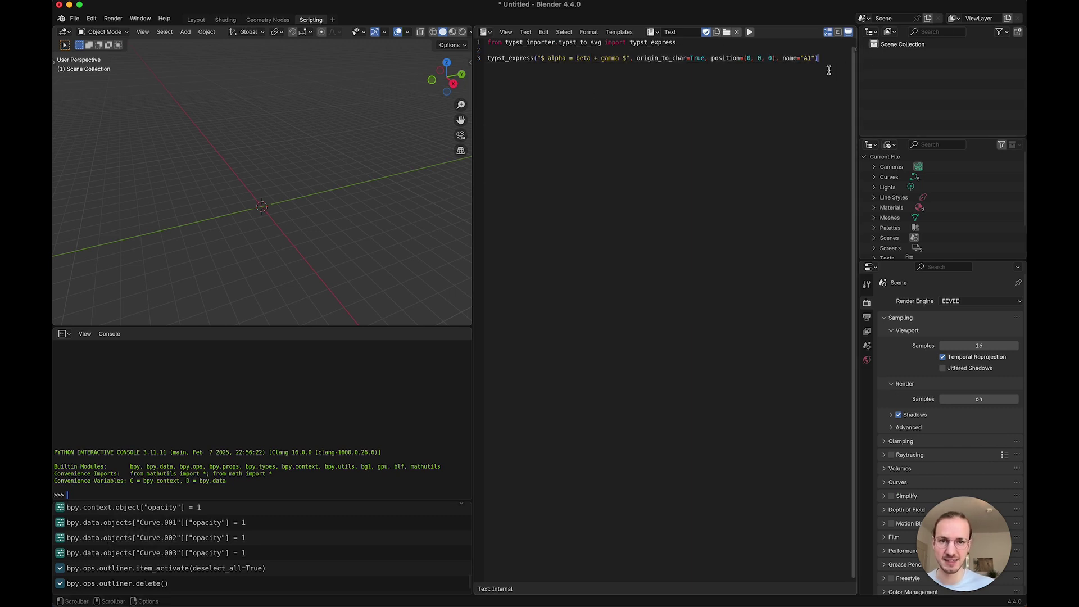
key("Return")
key("Return")
key("super+v")
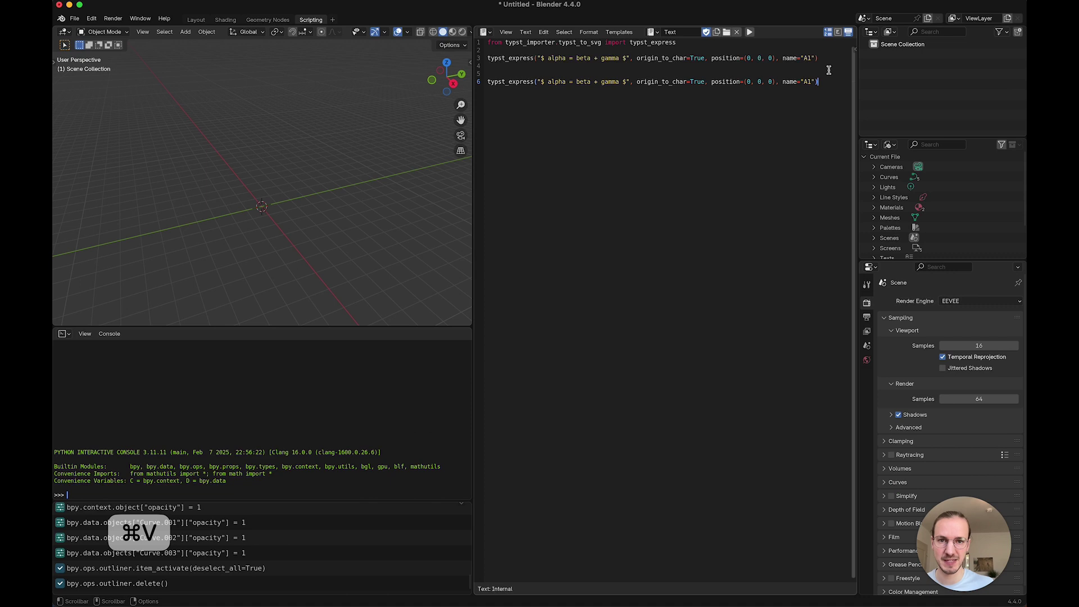
Change the equation in the copied typst_express call to alpha - gamma = beta.
double_click(610, 81)
key("super+x")
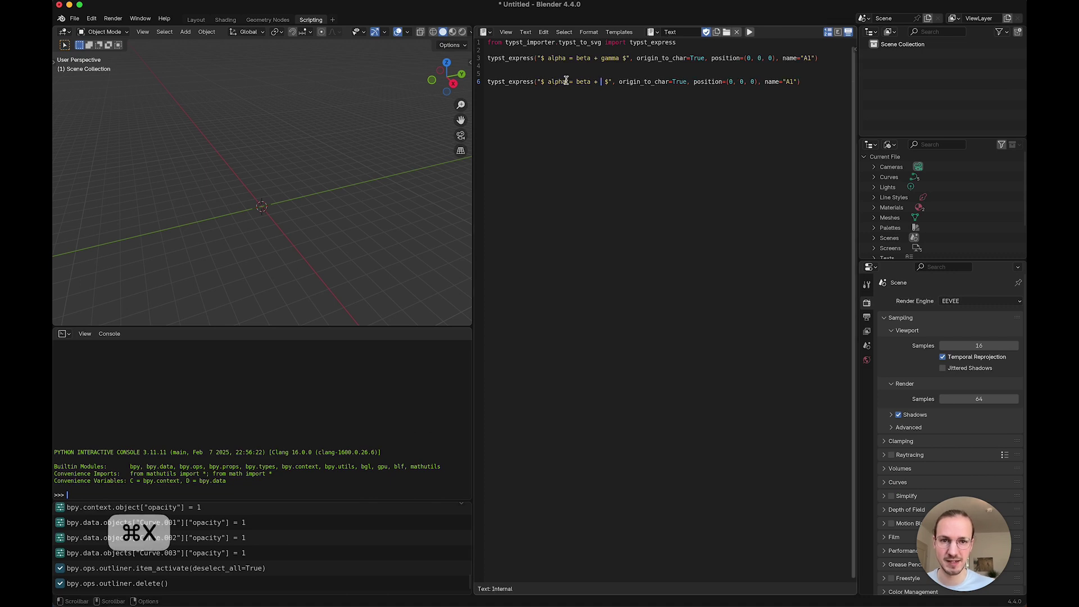
left_click(566, 80)
type("-")
key("super+v")
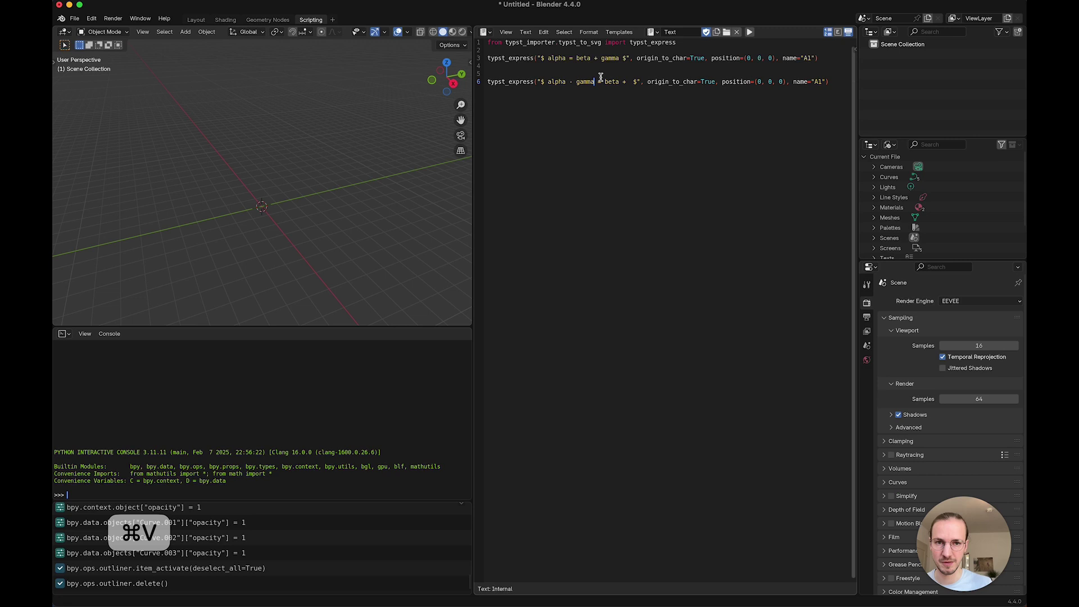
key("Right")
key("Right")
key("Right")
key("Right")
key("Right")
key("Right")
key("Right")
key("Right")
key("Right")
key("BackSpace")
key("BackSpace")
key("Right")
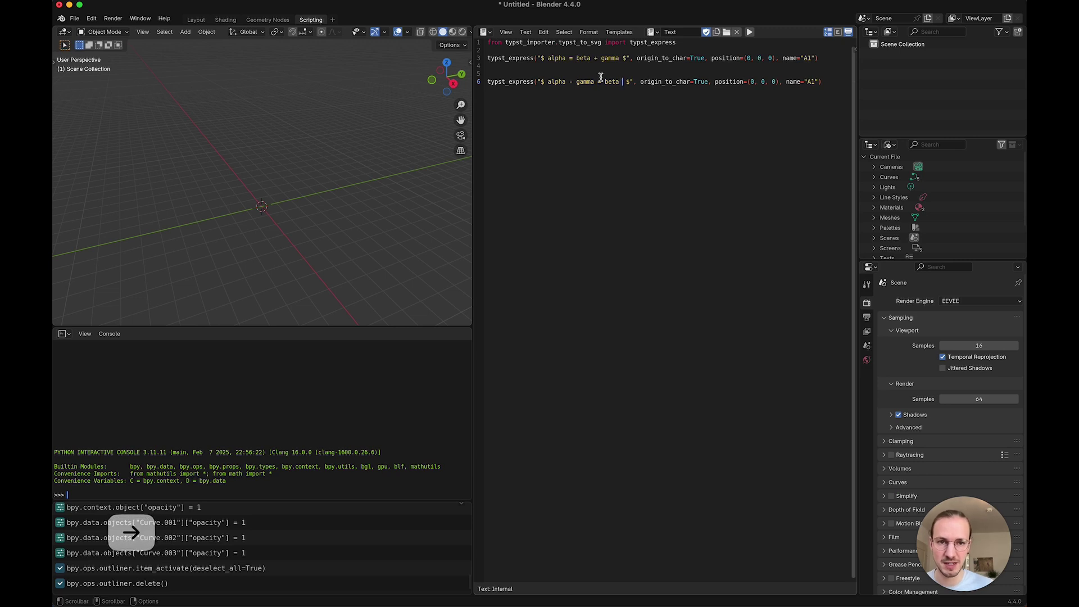
Set the position in the copied typst_express call to (0, -1, -0.5).
key("Right")
key("Right")
key("Right")
key("Right")
key("Right")
key("Right")
key("Right")
key("Right")
key("Right")
key("Right")
key("Right")
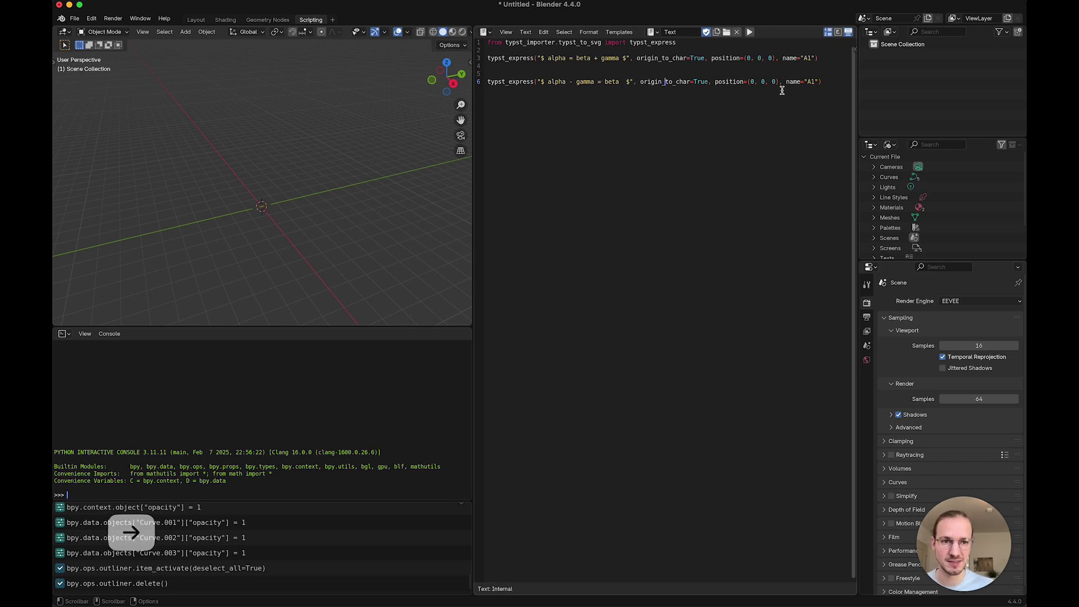
key("BackSpace")
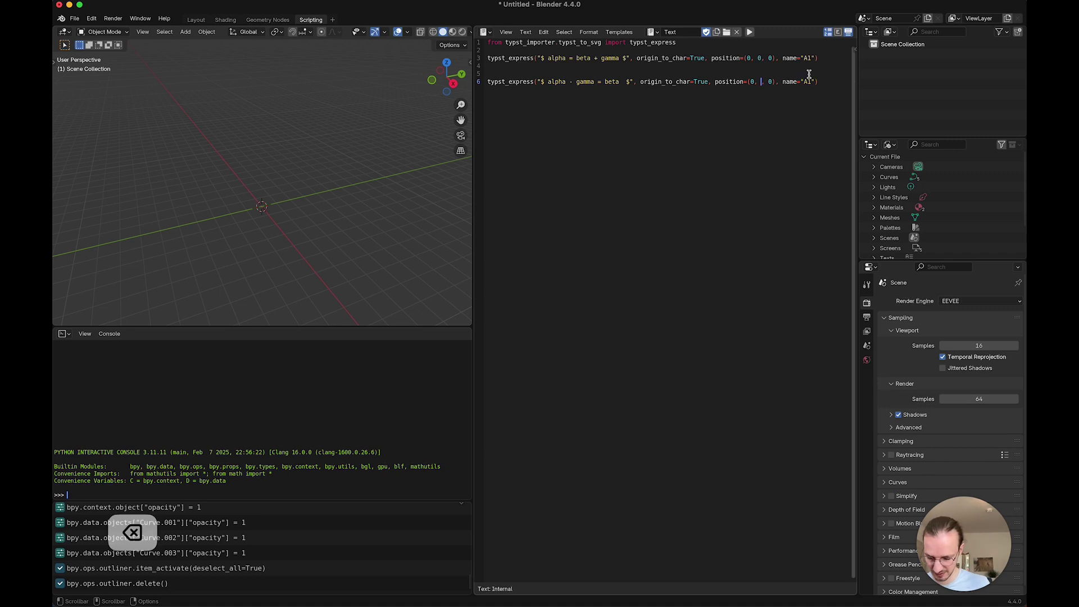
type("-1")
key("Right")
key("Right")
key("Right")
key("Left")
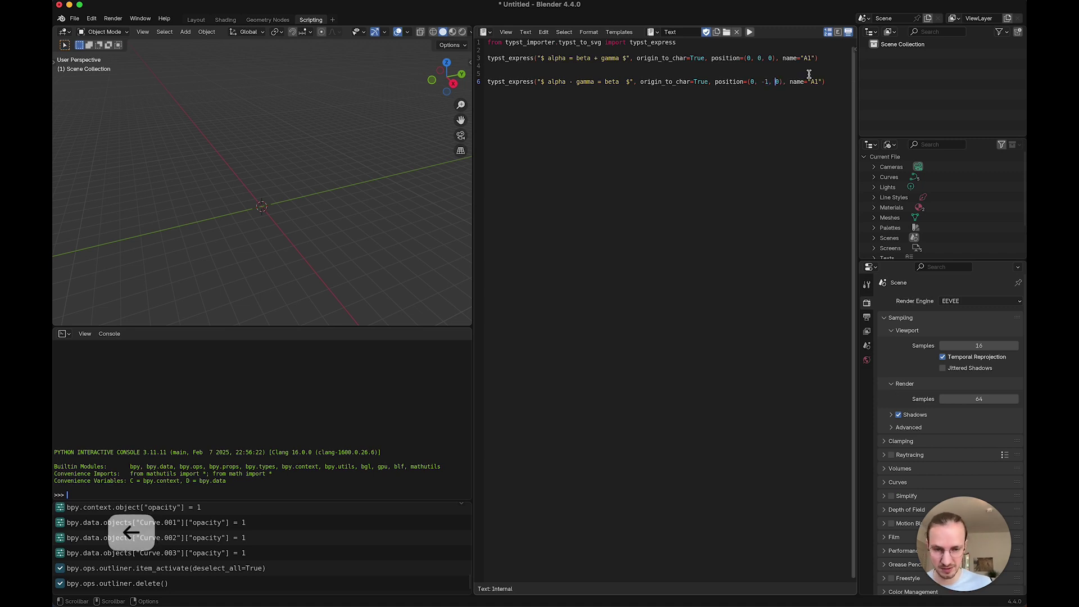
type("-1, -0.5")
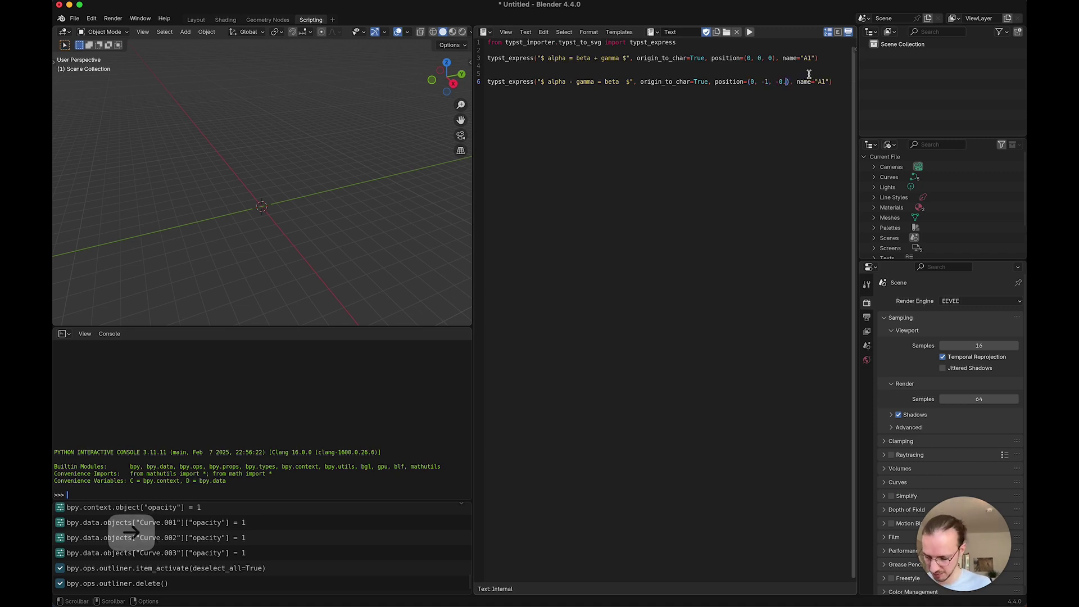
Change the name argument in the copied typst_express call to "A2".
key("Right")
key("Right")
key("Right")
key("Right")
key("Right")
key("Right")
key("Right")
key("Right")
key("Right")
key("Right")
key("Right")
key("Right")
key("Right")
key("Left")
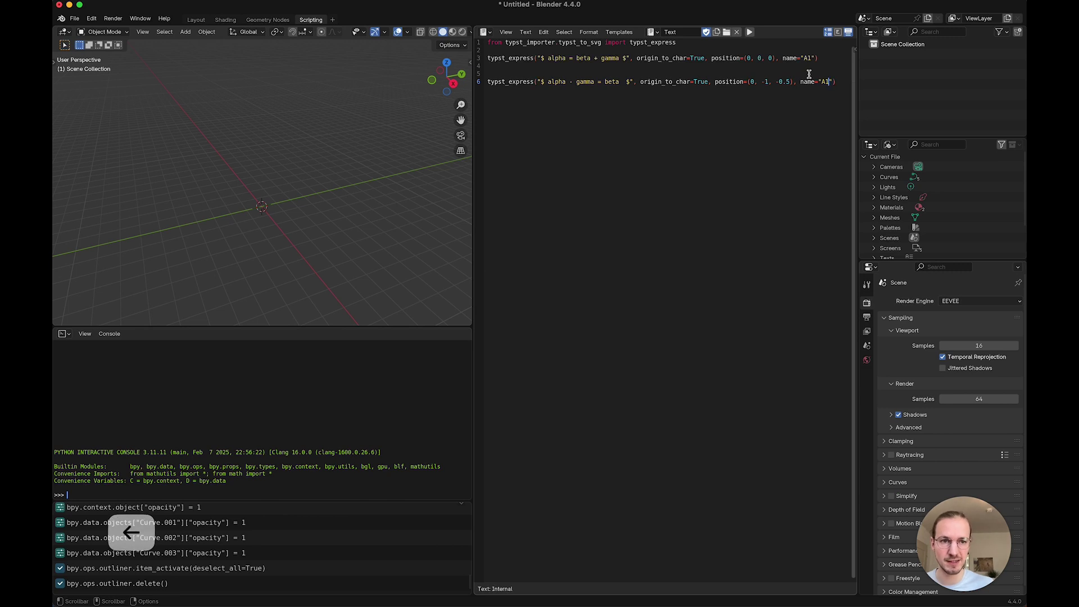
key("BackSpace")
type("2")
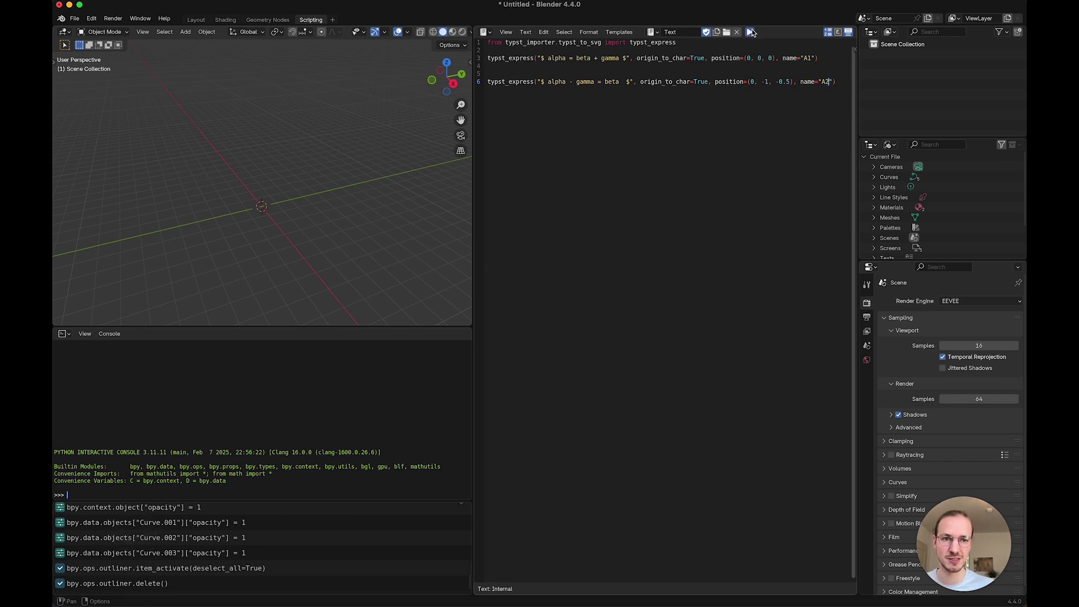
Run the script to generate both equations and show them in the Layout workspace.
left_click(751, 32)
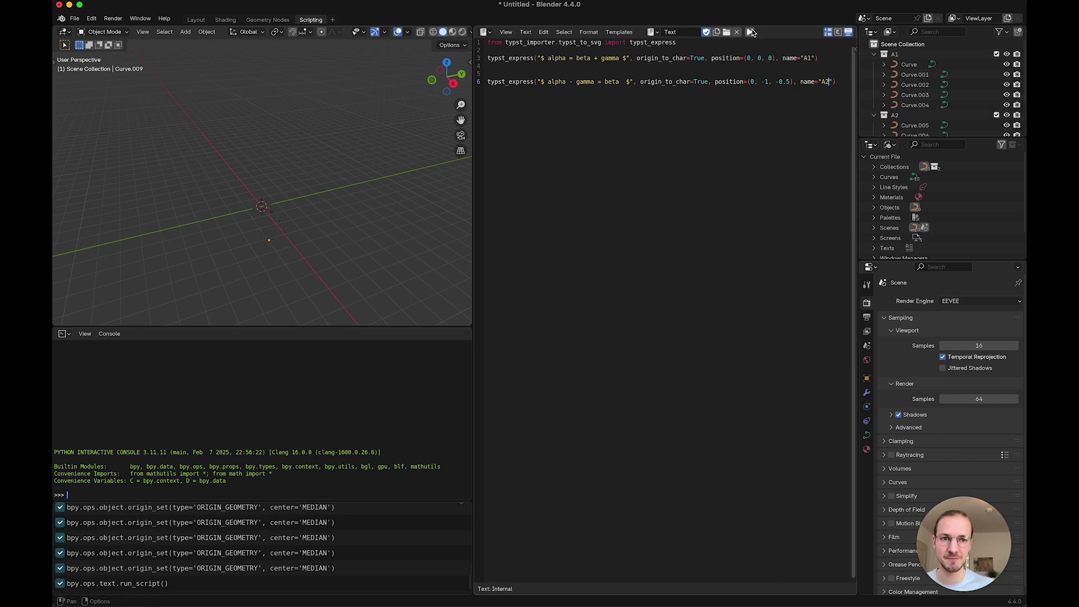
left_click(196, 20)
middle_click_drag(550, 293, 592, 328)
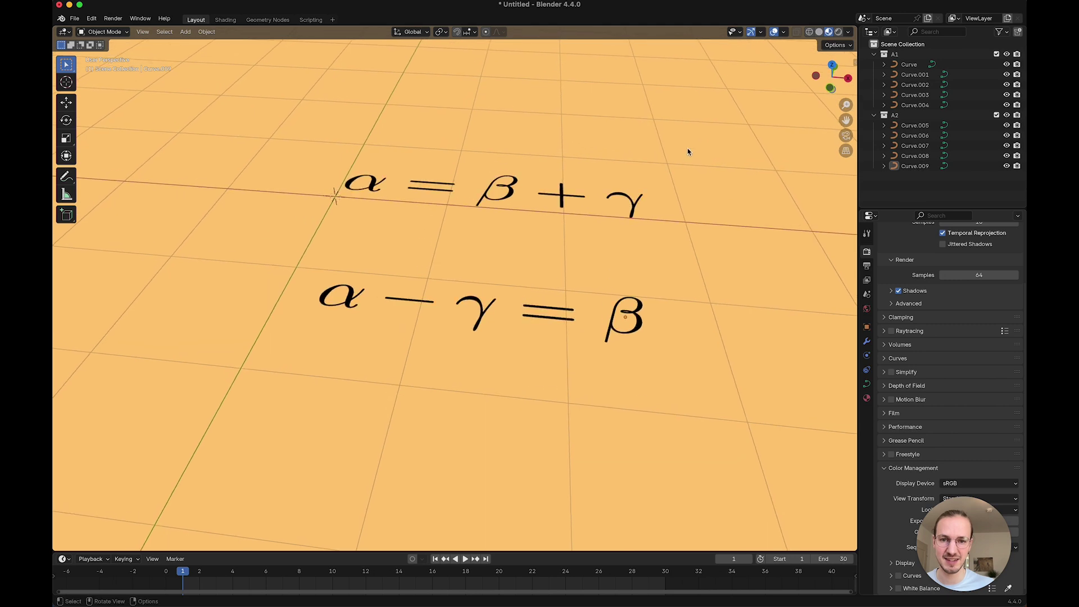
left_click_drag(687, 147, 337, 244)
left_click_drag(671, 291, 354, 366)
middle_click_drag(543, 401, 546, 434)
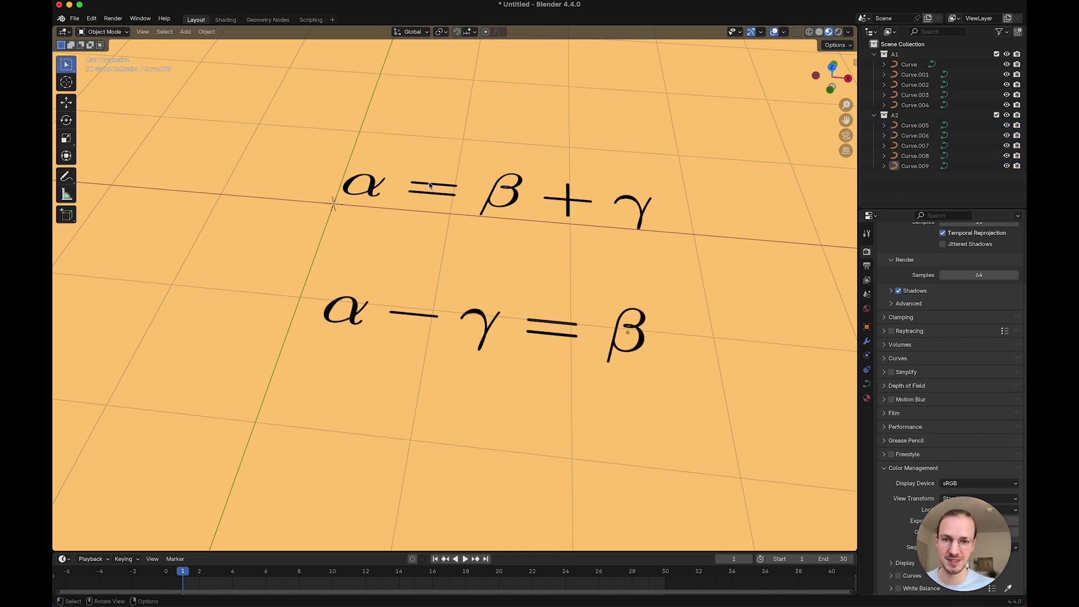
Try to align the upper equation to the lower one's equals sign with Align Collection (XY), keeping the lower sign active.
left_click(445, 195)
left_click(555, 337, "shift")
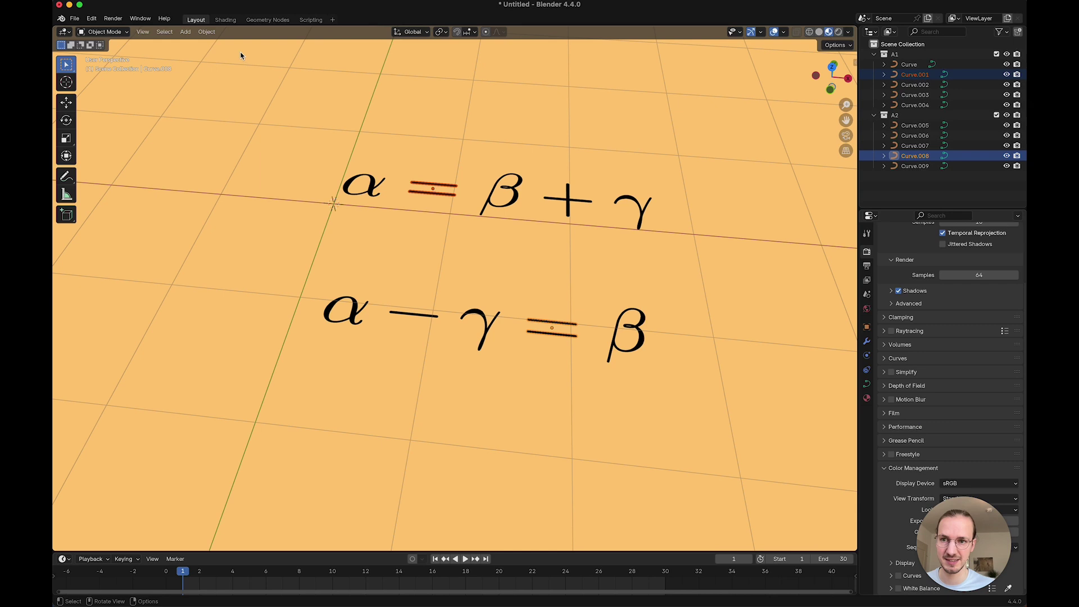
left_click(212, 33)
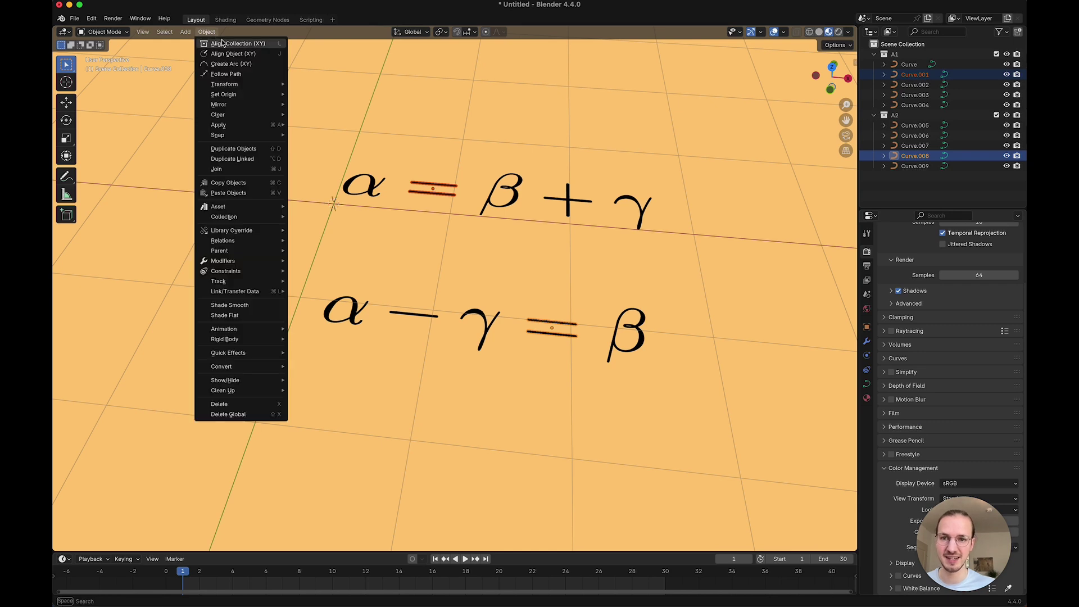
left_click(221, 43)
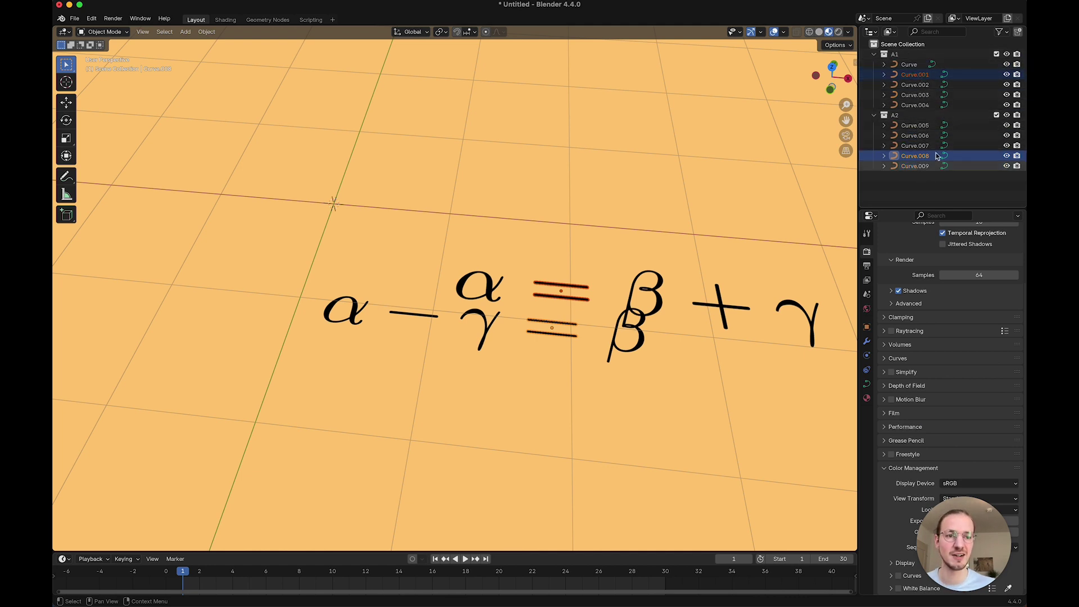
Undo the alignment of the upper equation and the preceding selection change.
left_click(419, 186)
key("super+z")
key("super+z")
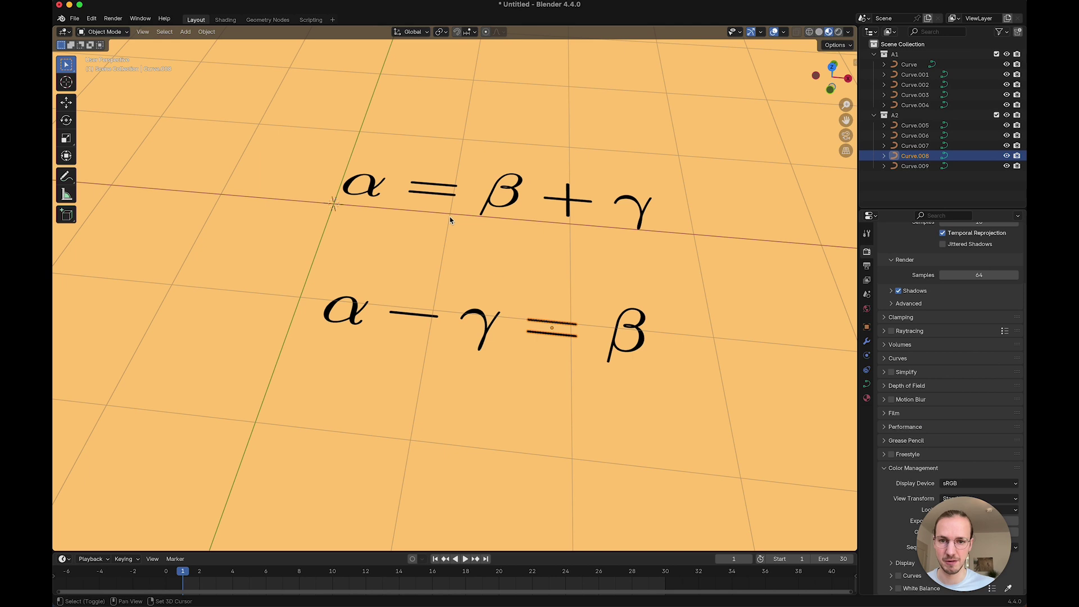
Align the lower equation to the upper one's equals sign with Align Collection (XY), making the upper sign active.
left_click(433, 189, "shift")
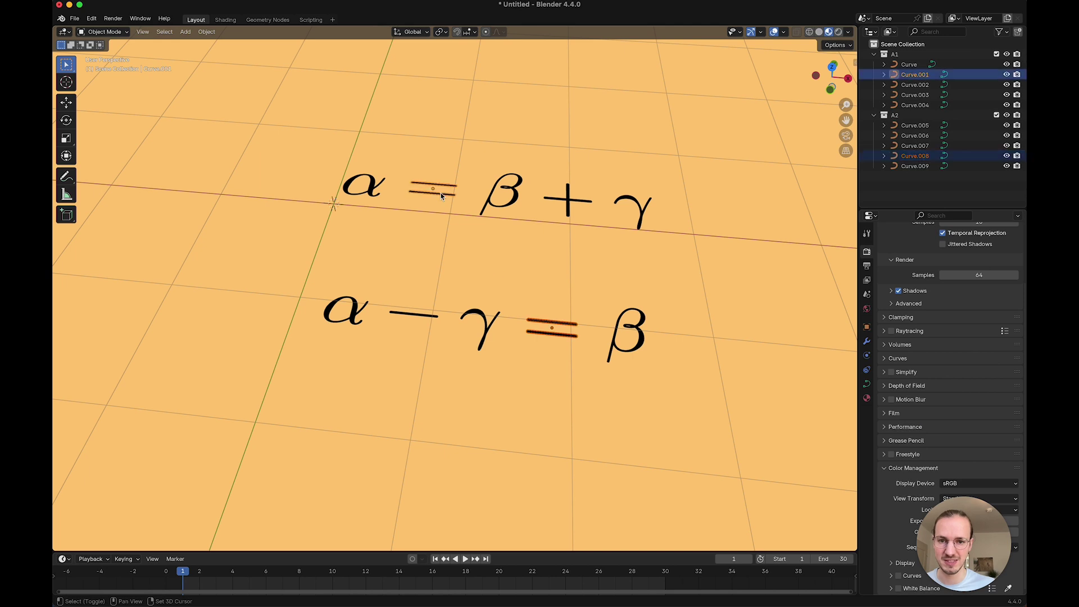
left_click(216, 32)
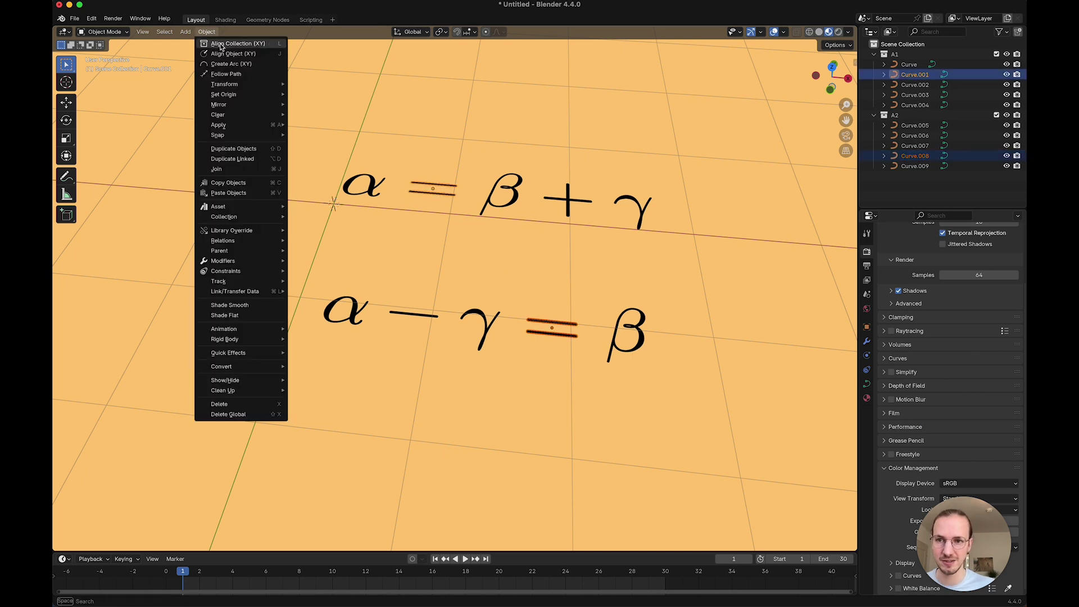
left_click(220, 45)
scroll(391, 188, "up", 3)
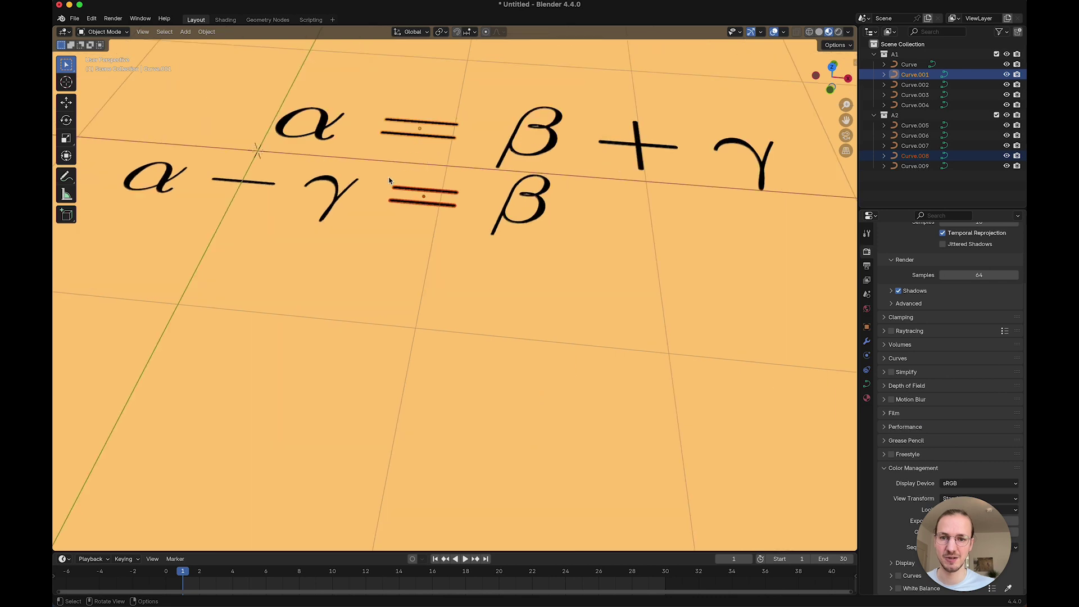
middle_click_drag(390, 181, 491, 275)
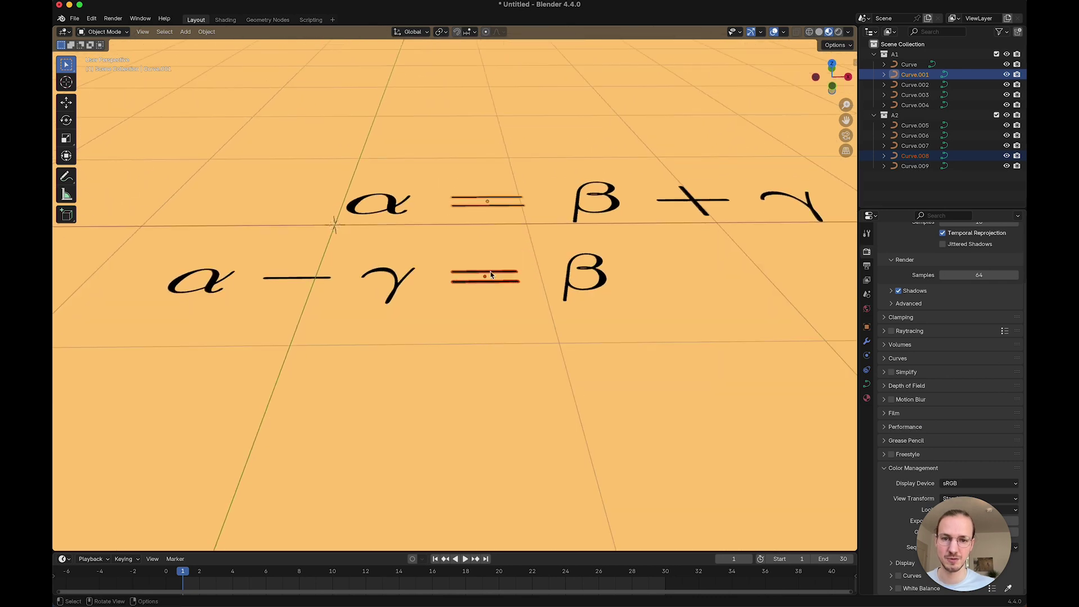
Clear the selection and select every character of the upper alpha = beta + gamma equation.
left_click(833, 64)
left_click(833, 63)
left_click(833, 65)
middle_click_drag(470, 444, 504, 385)
left_click(503, 385)
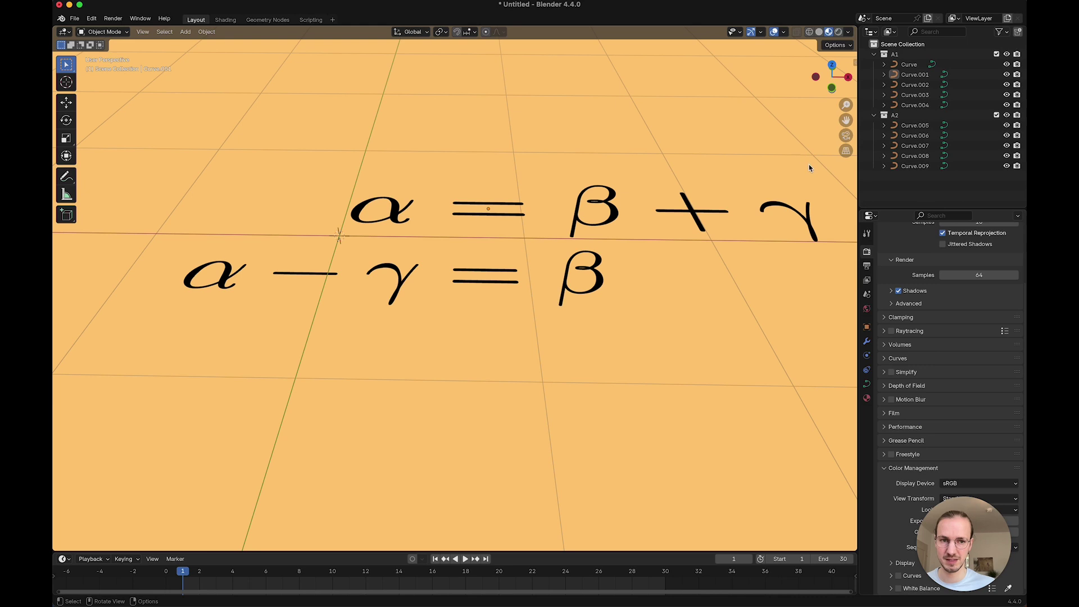
left_click_drag(809, 167, 374, 232)
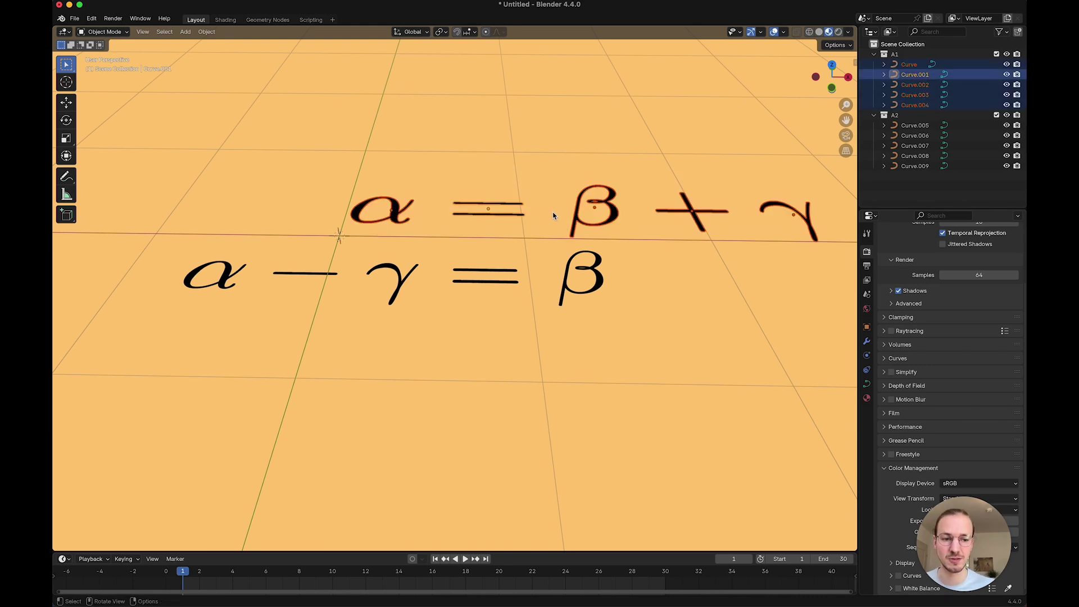
Insert keyframes for all characters of the upper equation at frame 1, select its alpha, and advance to frame 20.
key("i")
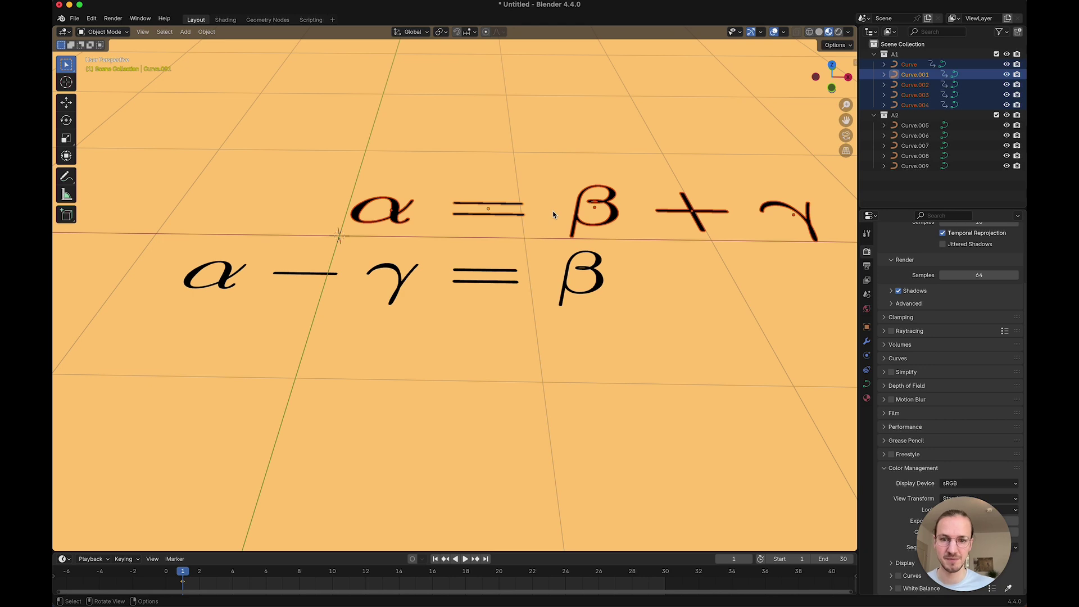
left_click(404, 216)
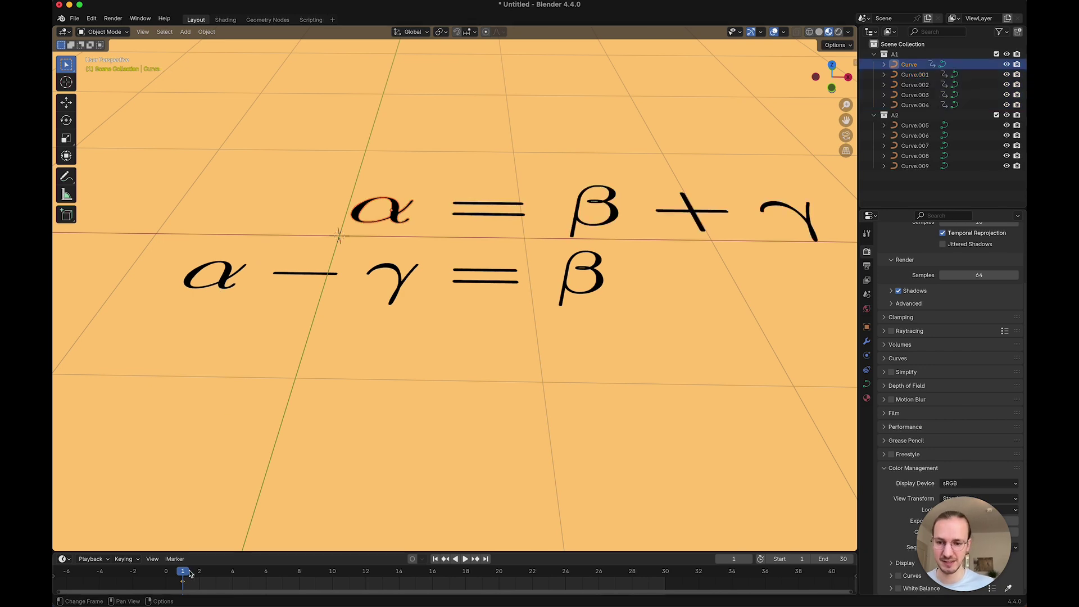
key("space")
key("space")
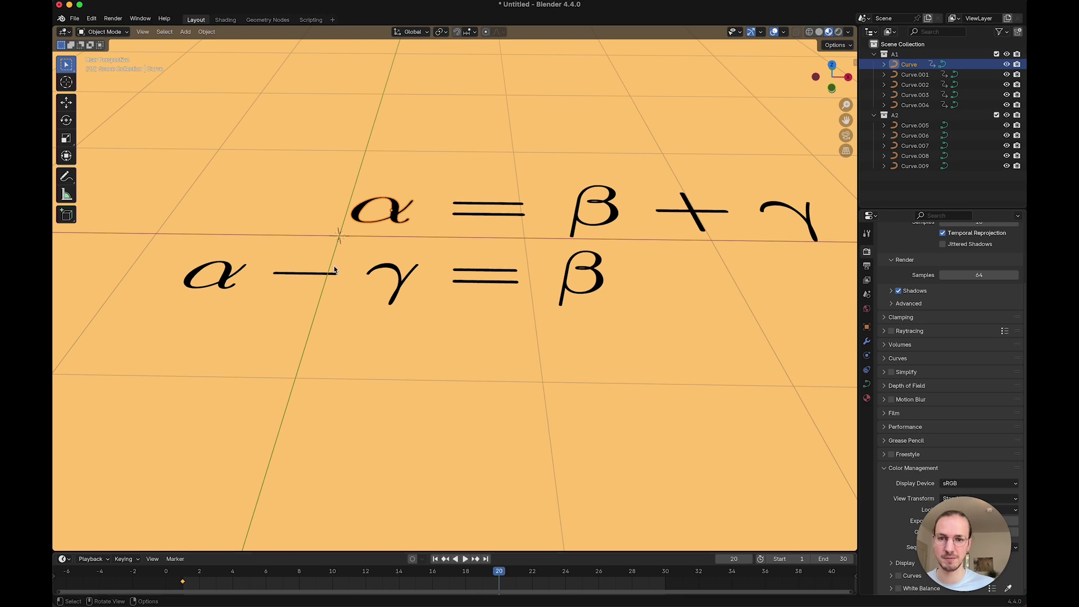
Align the upper alpha to the lower alpha with Align Object (XY) and keyframe the upper alpha at frame 20.
left_click(224, 278, "shift")
left_click(207, 32)
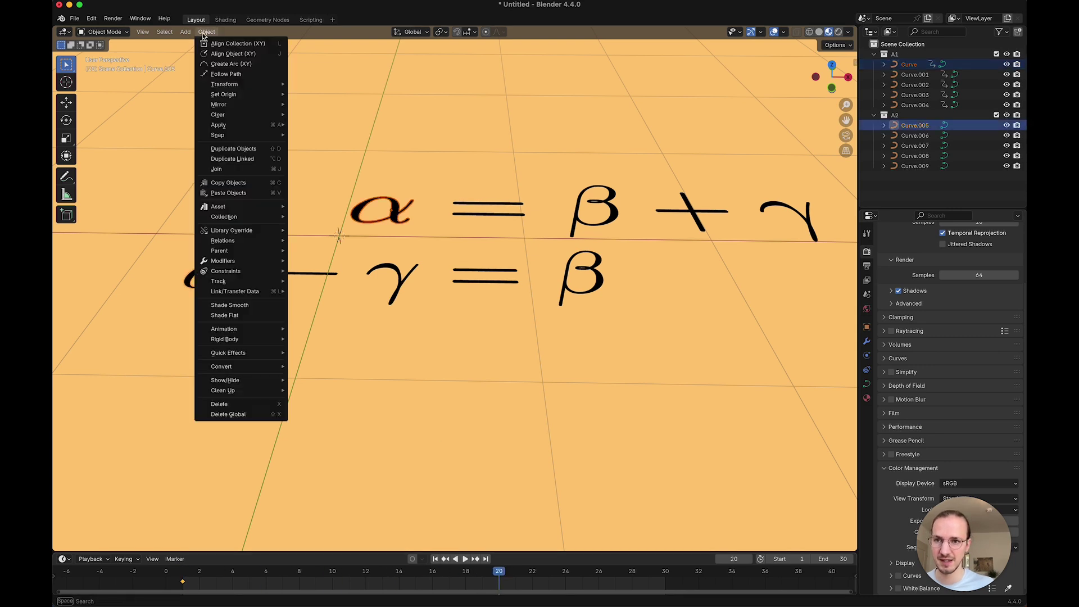
left_click(214, 54)
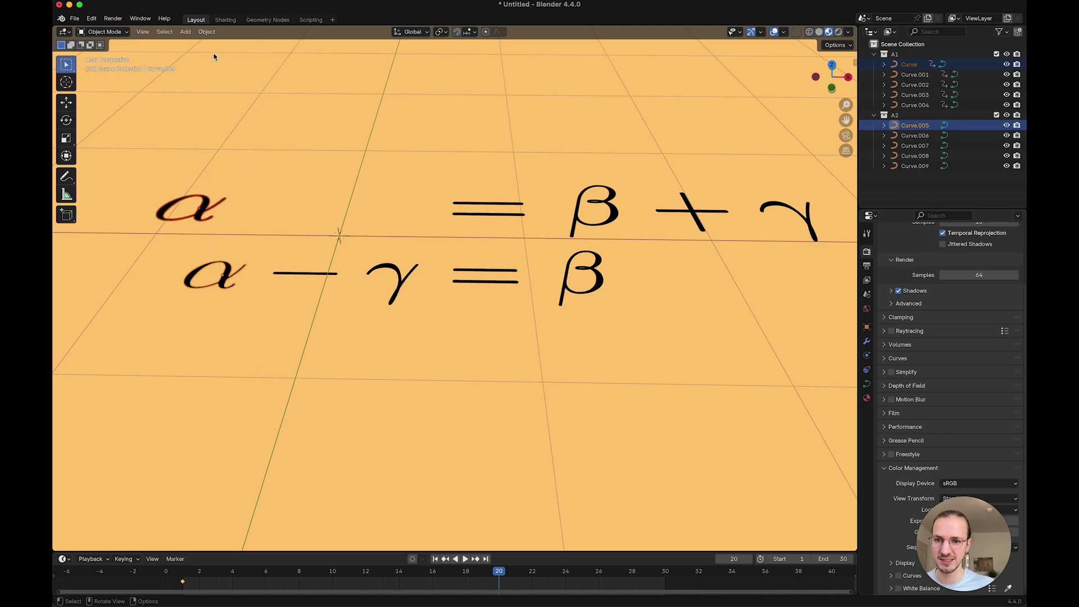
left_click(220, 208)
key("i")
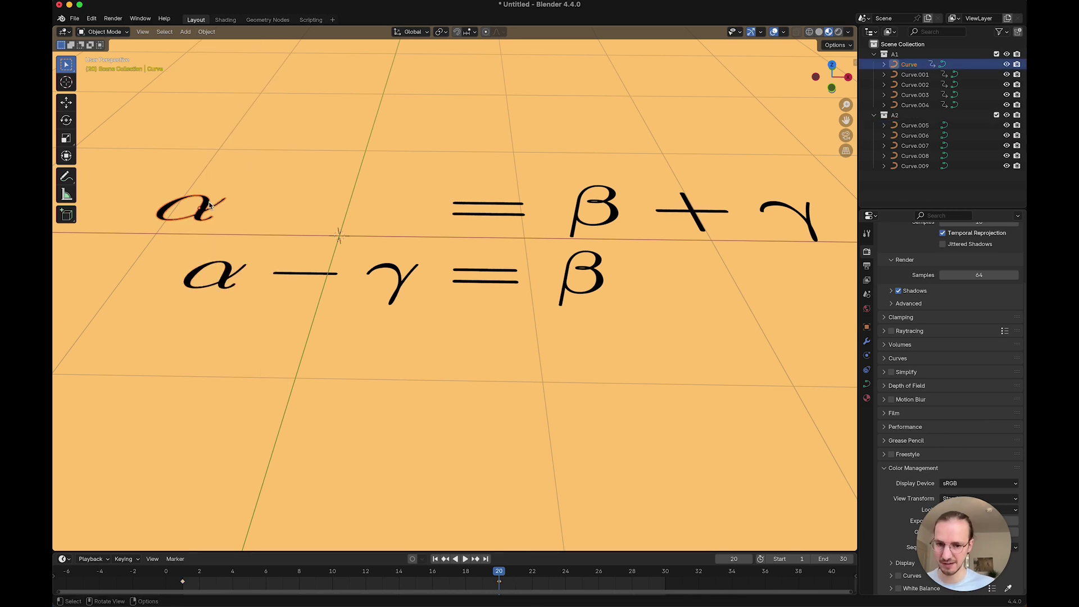
Clear the selection, play back the upper alpha's movement, and return to frame 20.
left_click(271, 208)
key("space")
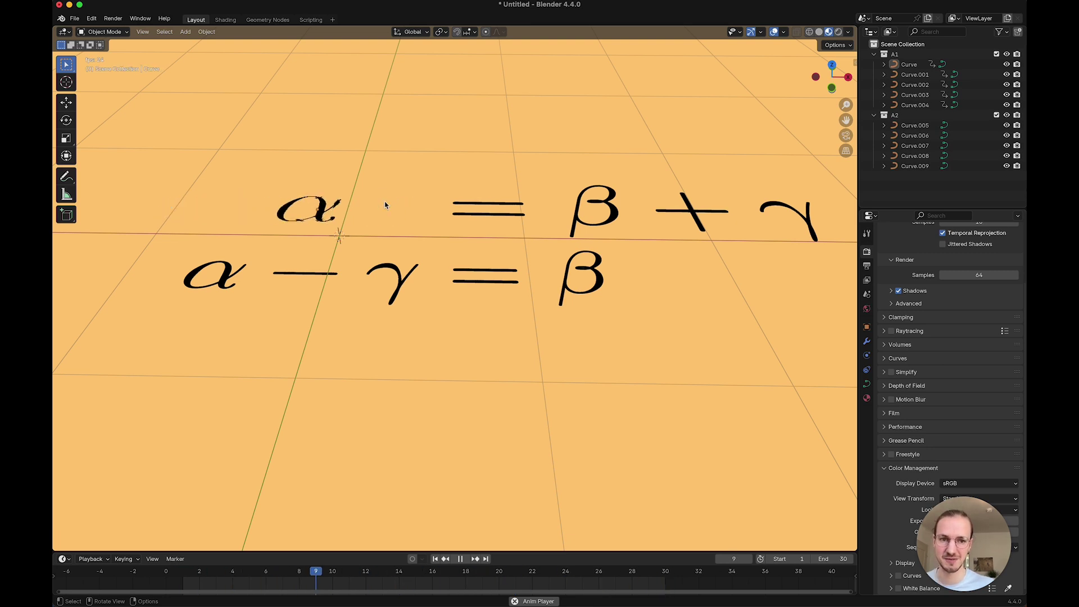
key("space")
left_click_drag(617, 572, 502, 572)
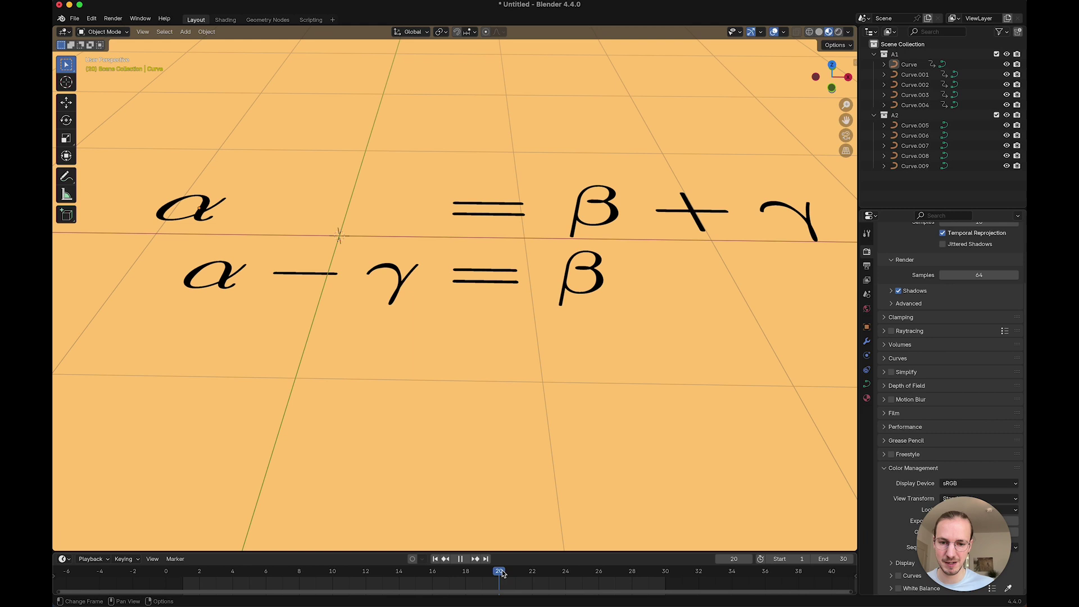
Set the upper plus sign's custom opacity property to 0, keyframe it at frame 20, and clear the selection.
left_click(683, 209)
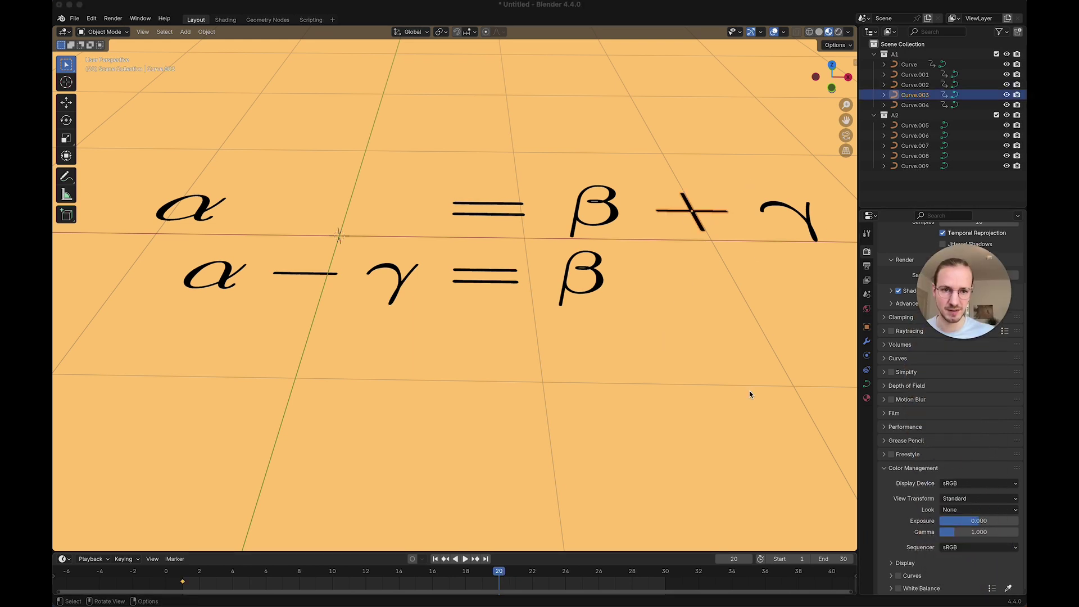
left_click(866, 327)
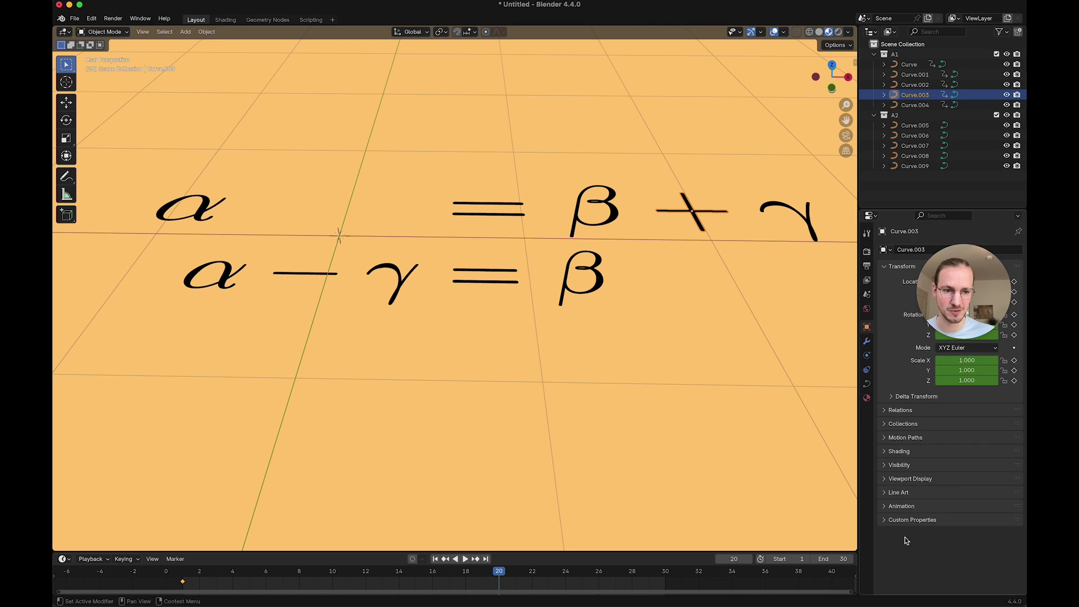
left_click(905, 519)
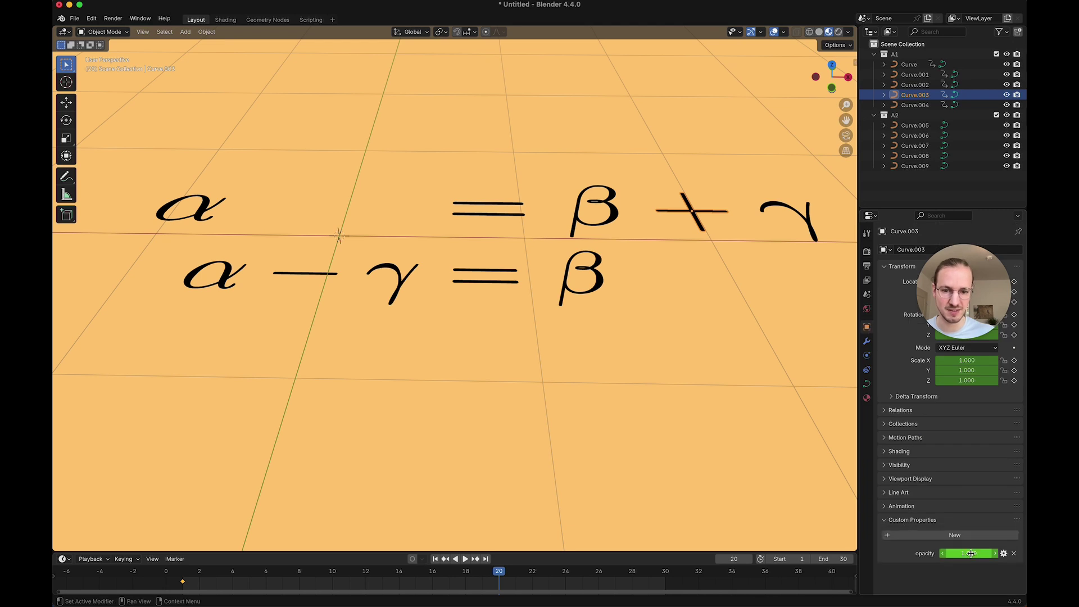
left_click_drag(970, 554, 913, 553)
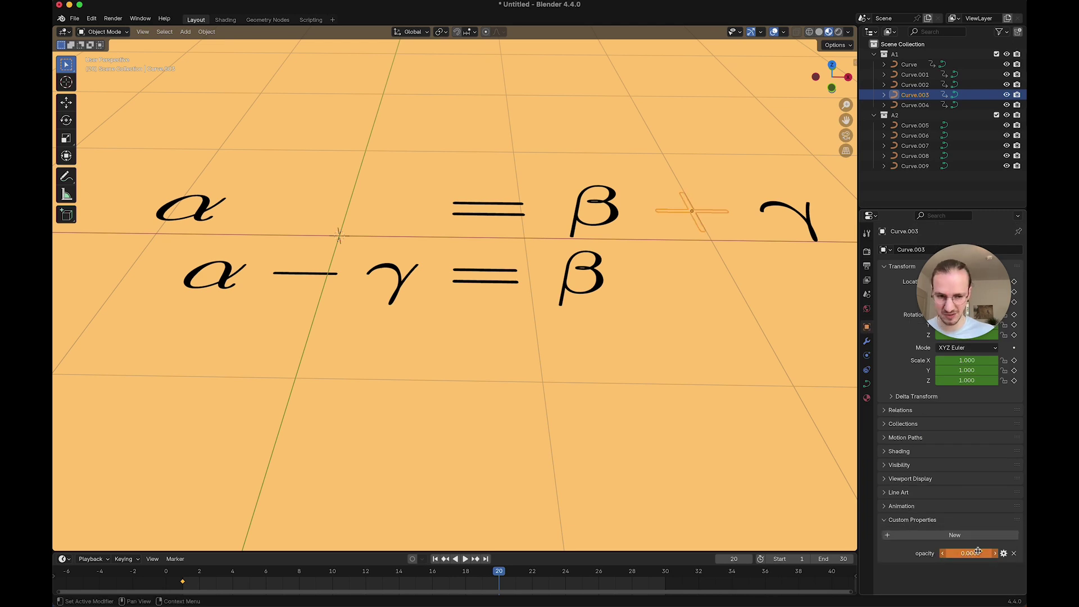
key("i")
left_click(621, 363)
Play back the plus sign's opacity animation and return to frame 20.
key("space")
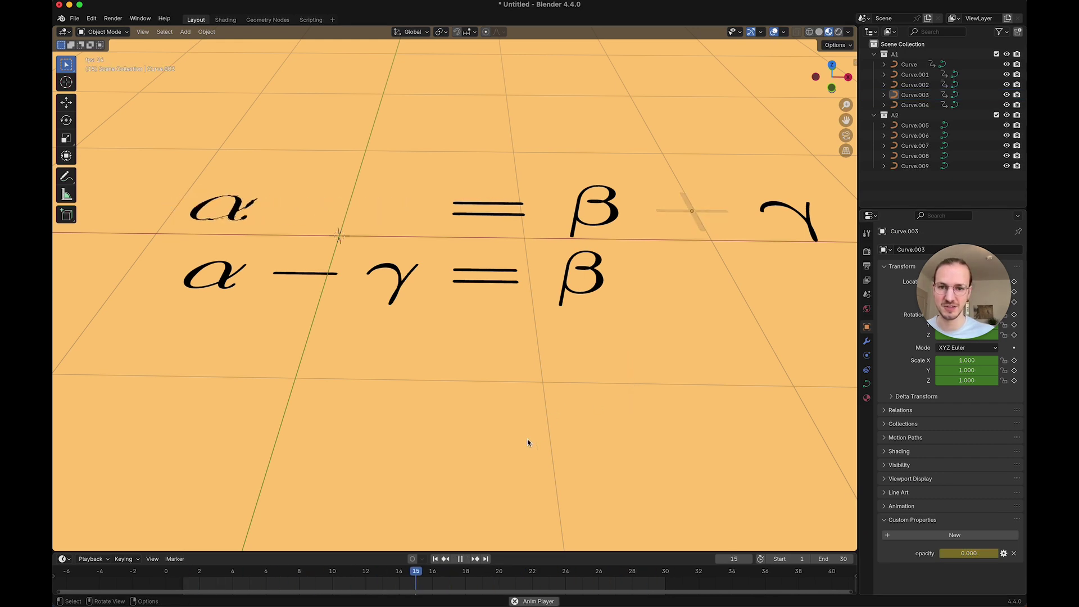
key("space")
left_click(498, 583)
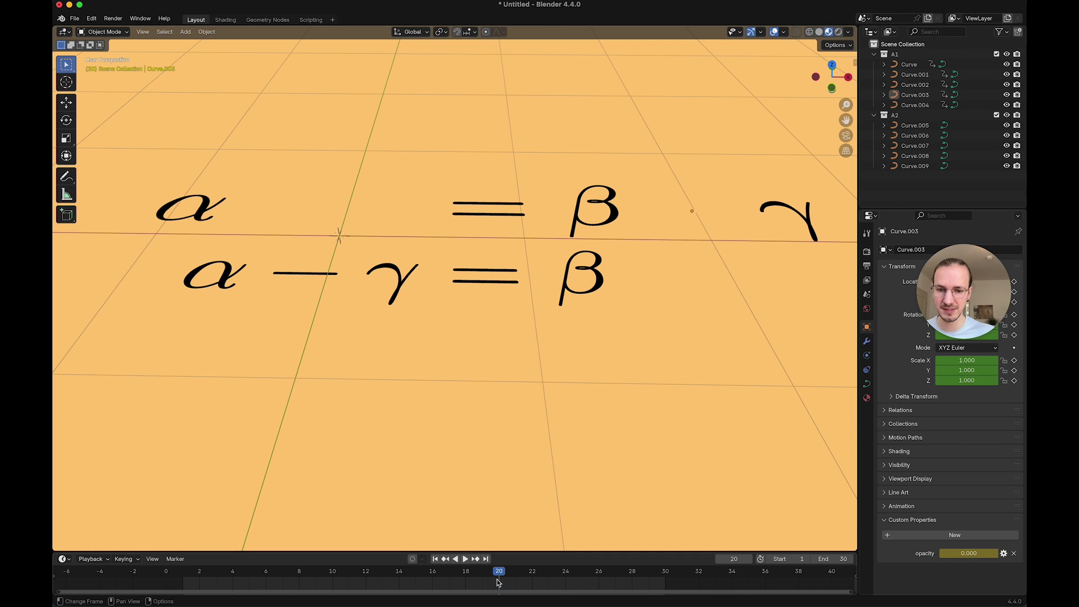
Duplicate the lower equation's minus sign in place and move the copy into collection A1.
left_click(306, 273)
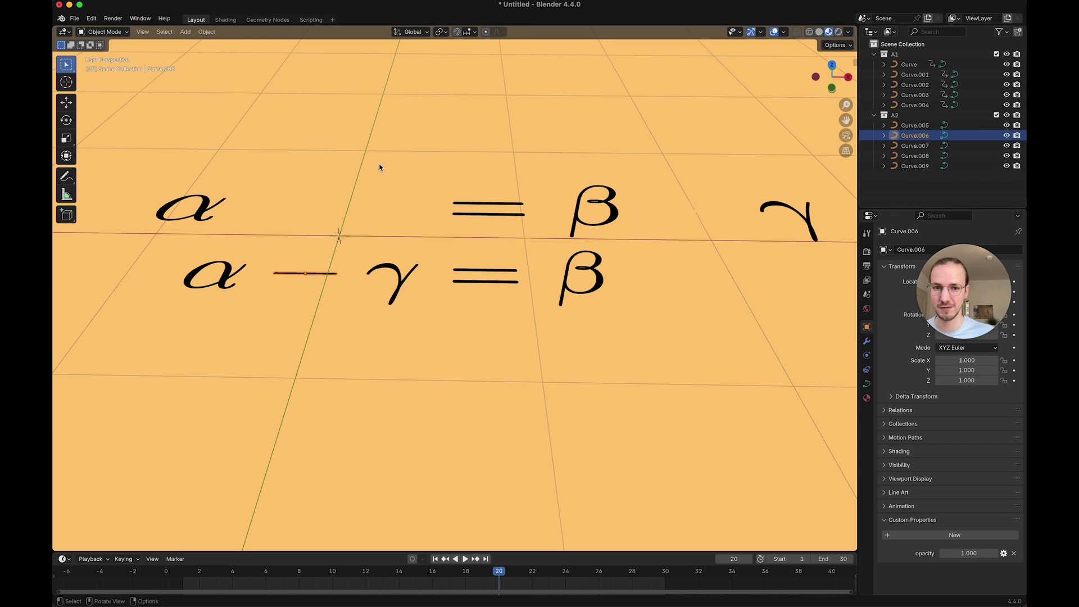
key("shift+d")
right_click(396, 201)
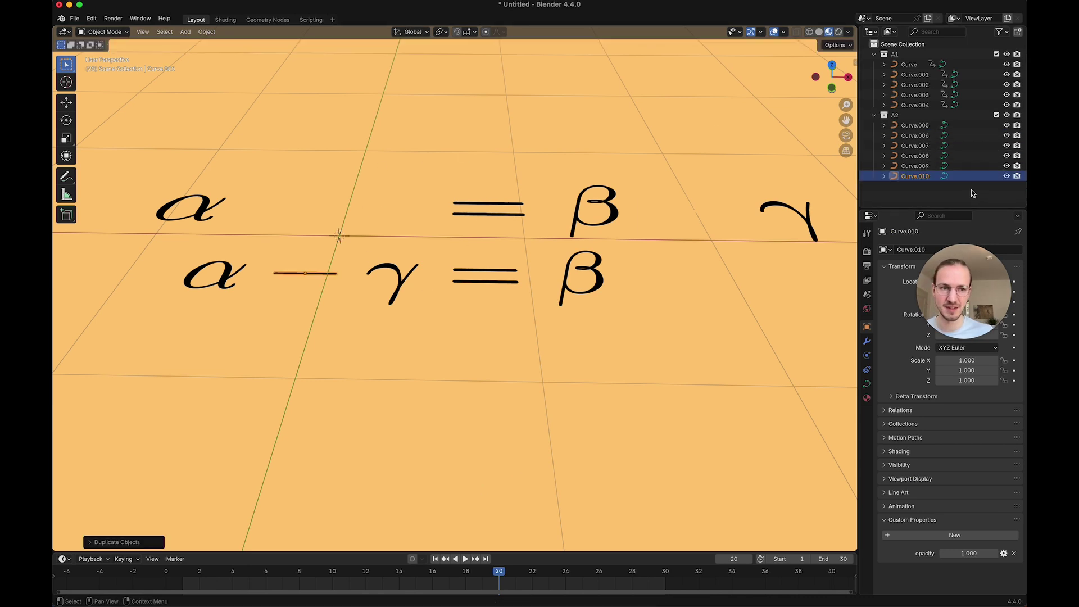
left_click_drag(916, 176, 912, 117)
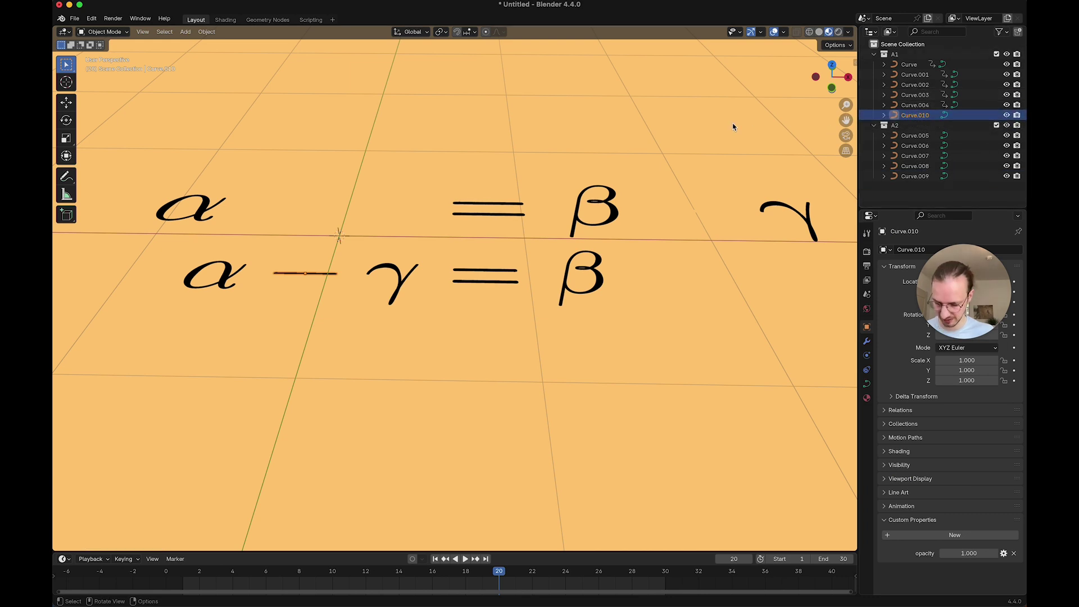
Set the duplicated minus sign's Z location to 0 m so it joins the upper equation.
key("n")
left_click(851, 65)
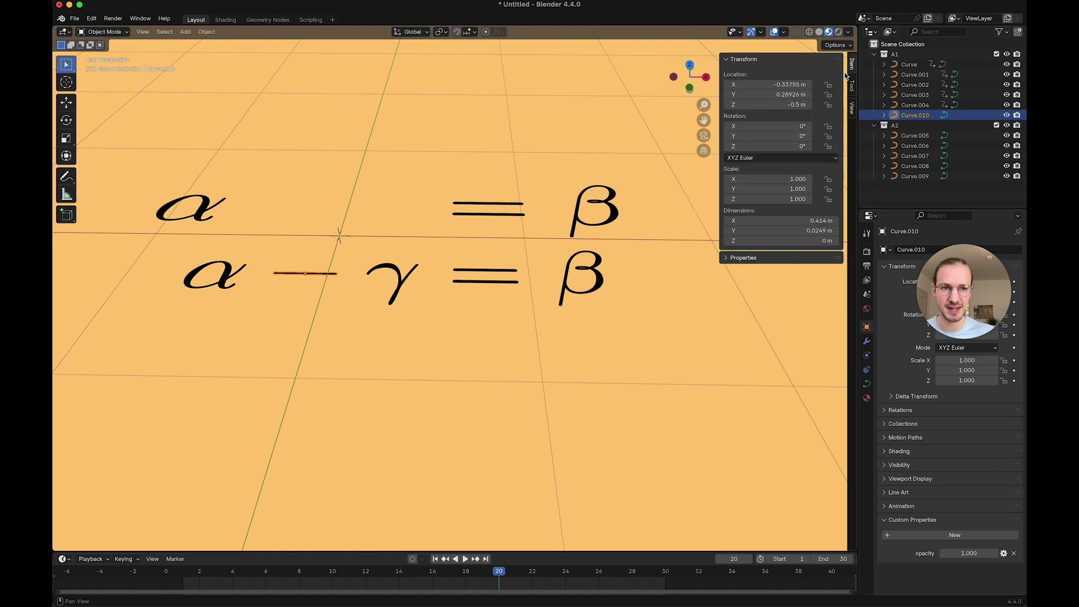
left_click(780, 106)
type("0")
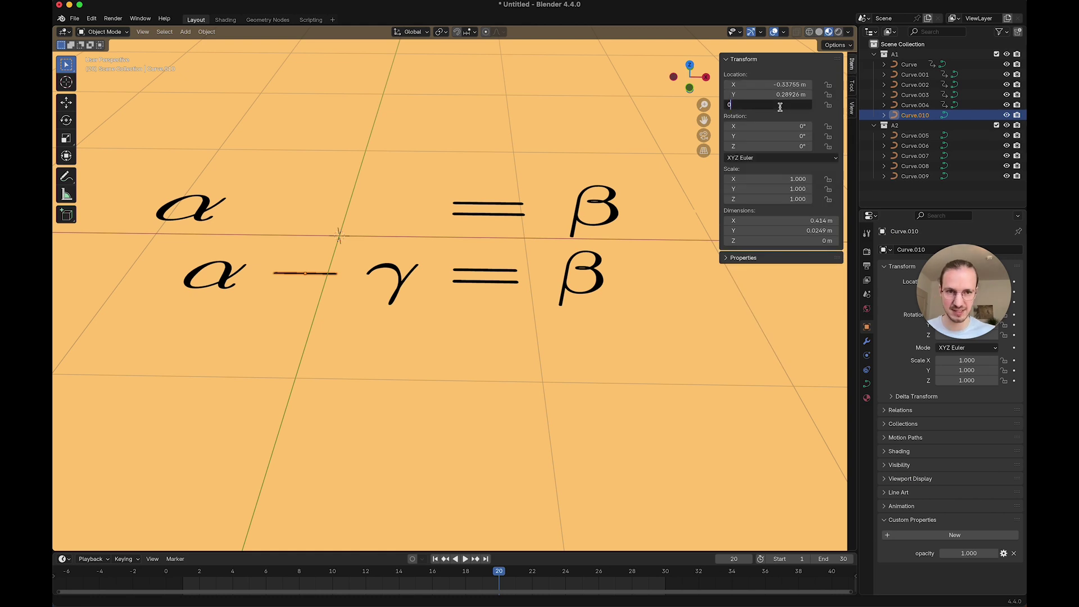
key("Return")
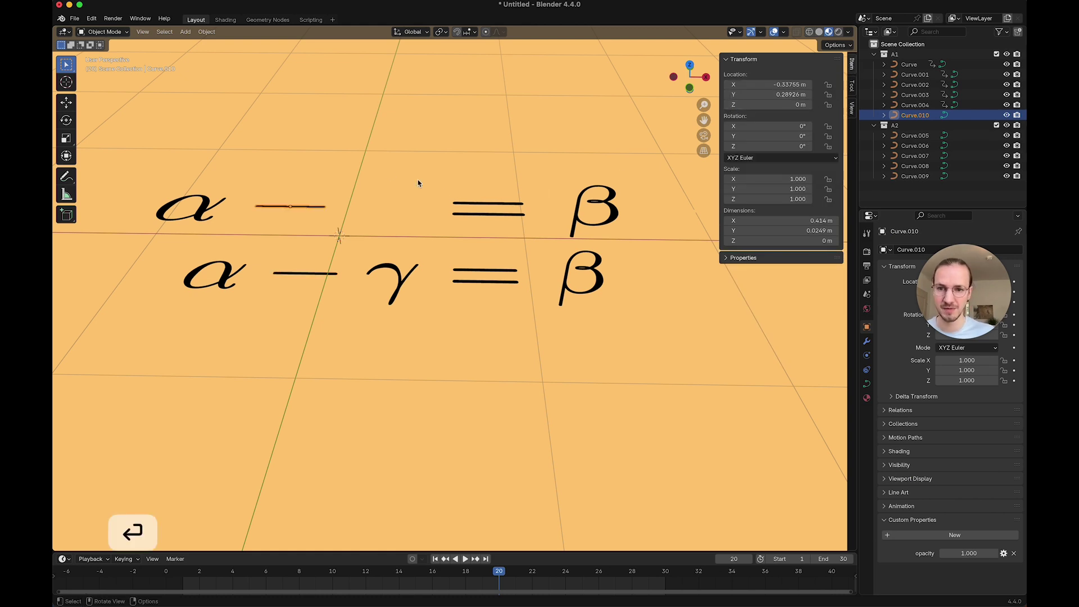
Keyframe the duplicated minus sign's opacity at 1 on frame 20 and select that sign.
left_click(606, 466)
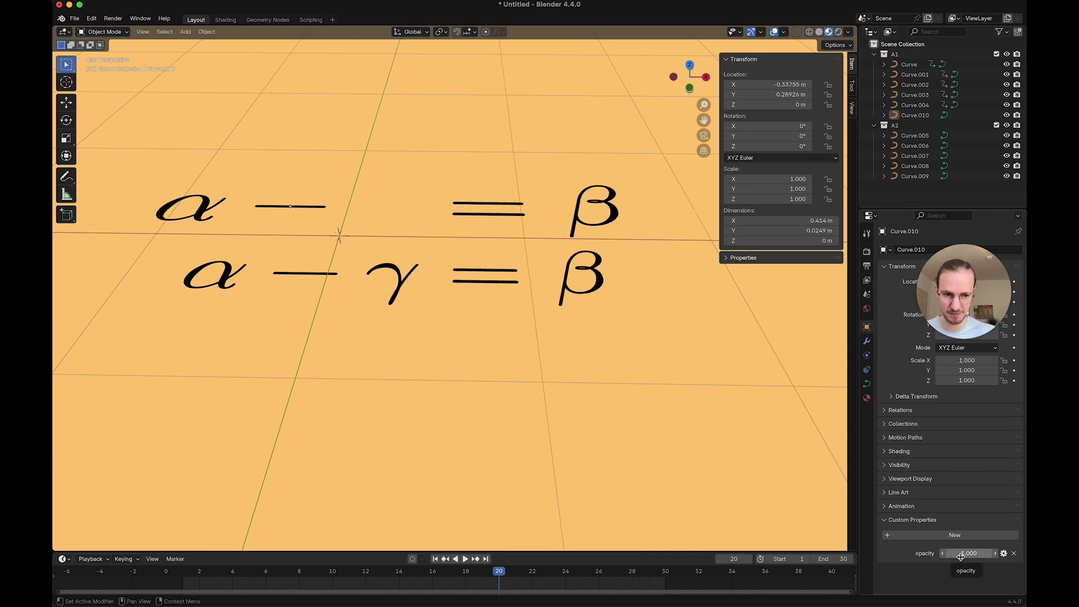
key("i")
left_click(277, 210)
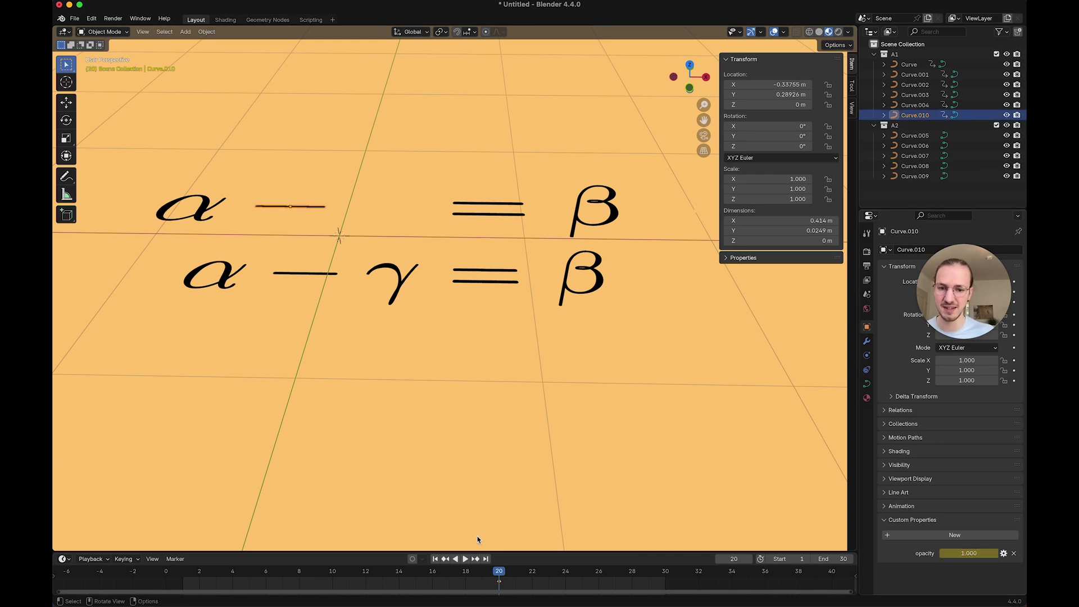
Go to frame 1, set the duplicated minus sign's opacity to 0, keyframe it, and clear the selection.
left_click(183, 571)
key("space")
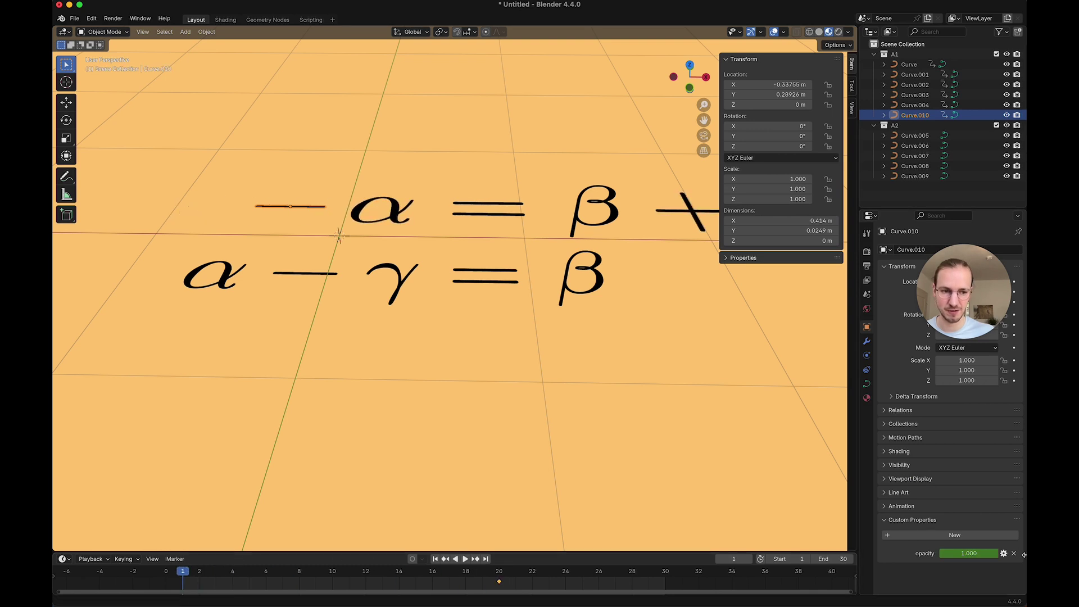
left_click_drag(977, 553, 927, 553)
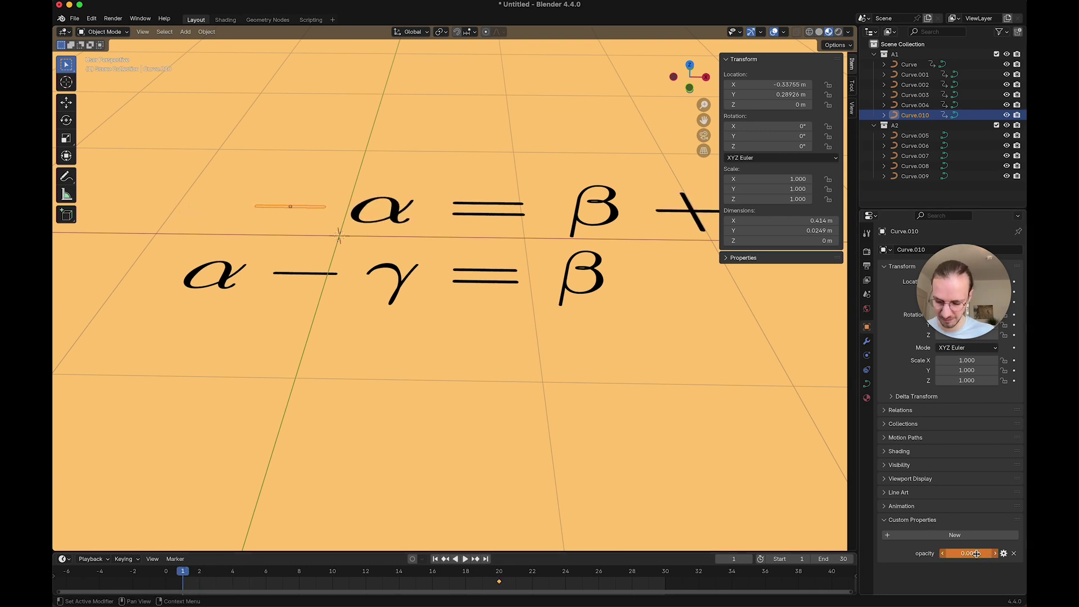
key("i")
left_click(372, 408)
Play back the minus sign's fade-in, stop the playback, and hide the transform sidebar.
key("space")
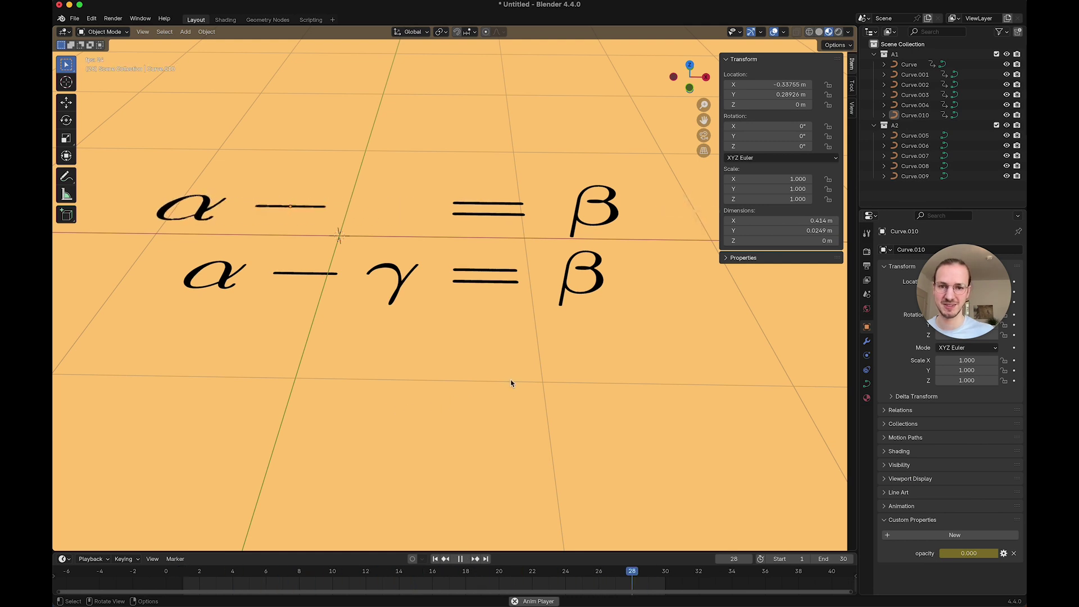
key("space")
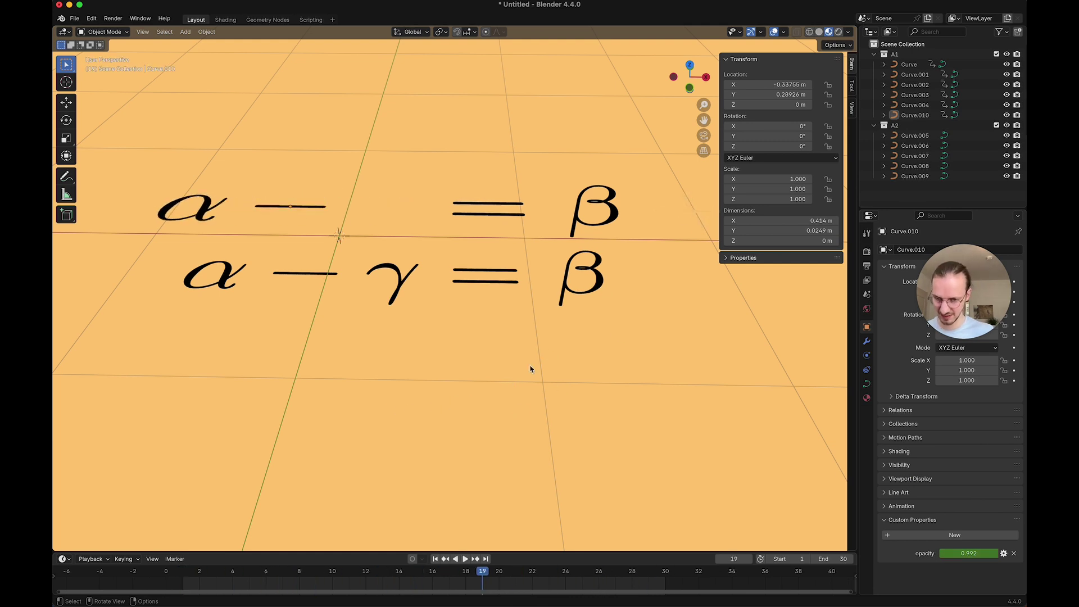
key("n")
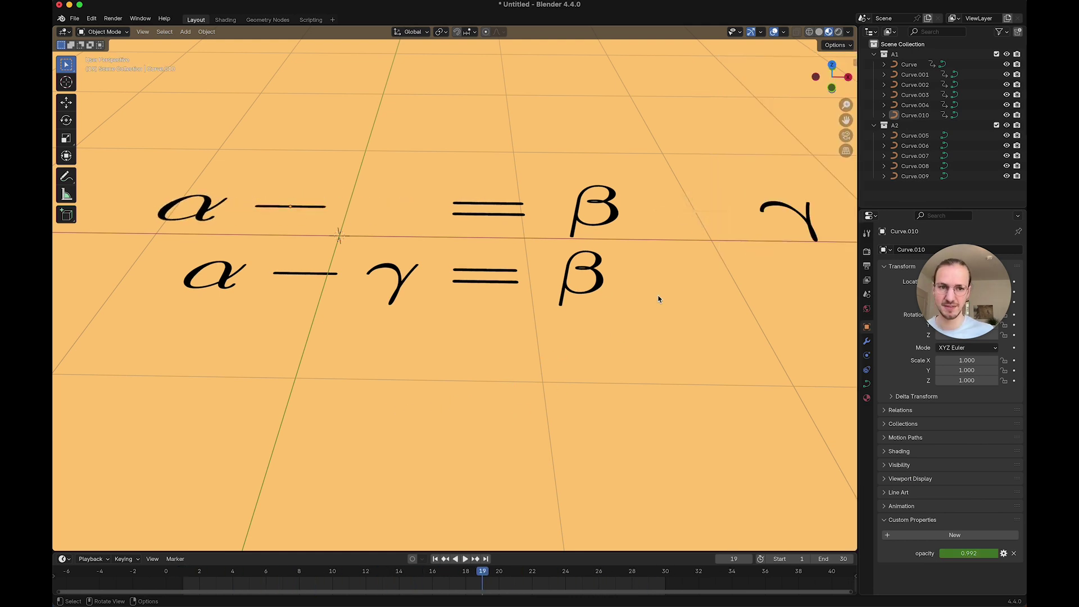
Create an arc between the upper and lower gammas with Create Arc (XY), set its curve height to 0.76, and clear the selection.
left_click(809, 230)
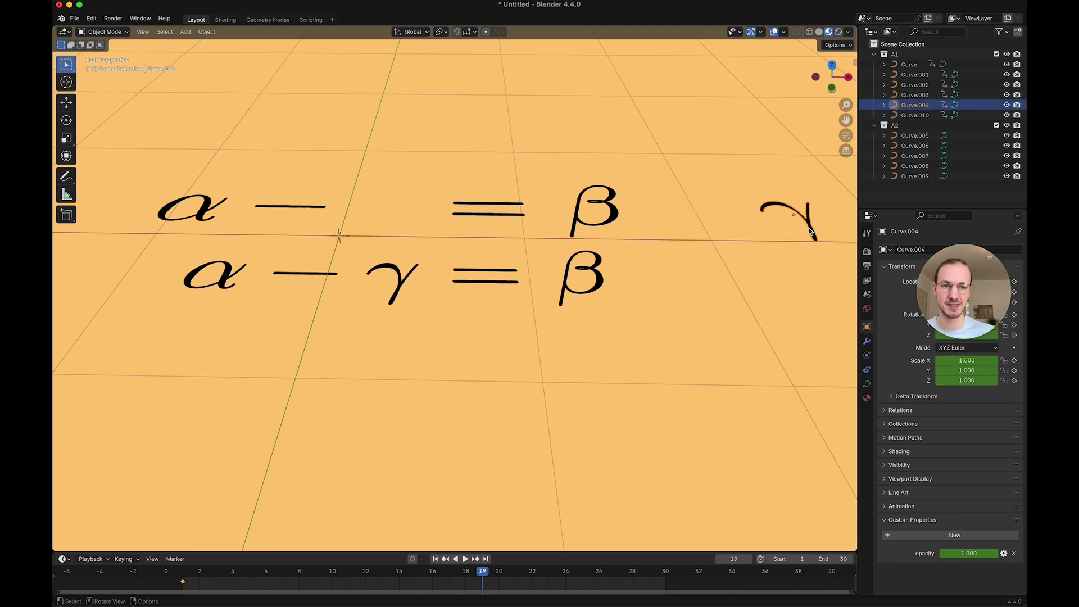
left_click(400, 284, "shift")
left_click(207, 32)
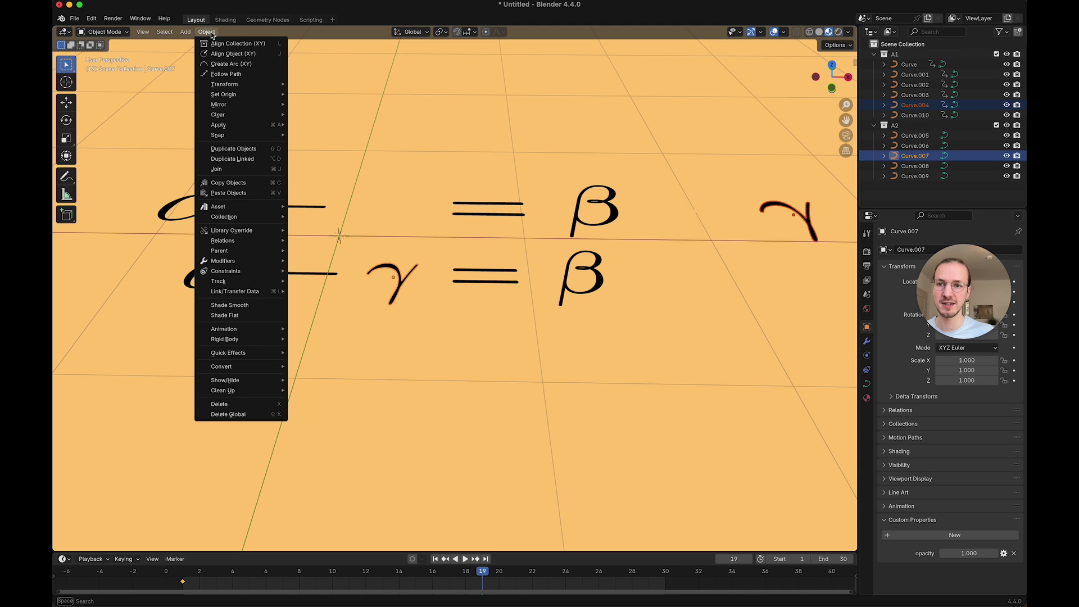
left_click(222, 65)
left_click(121, 542)
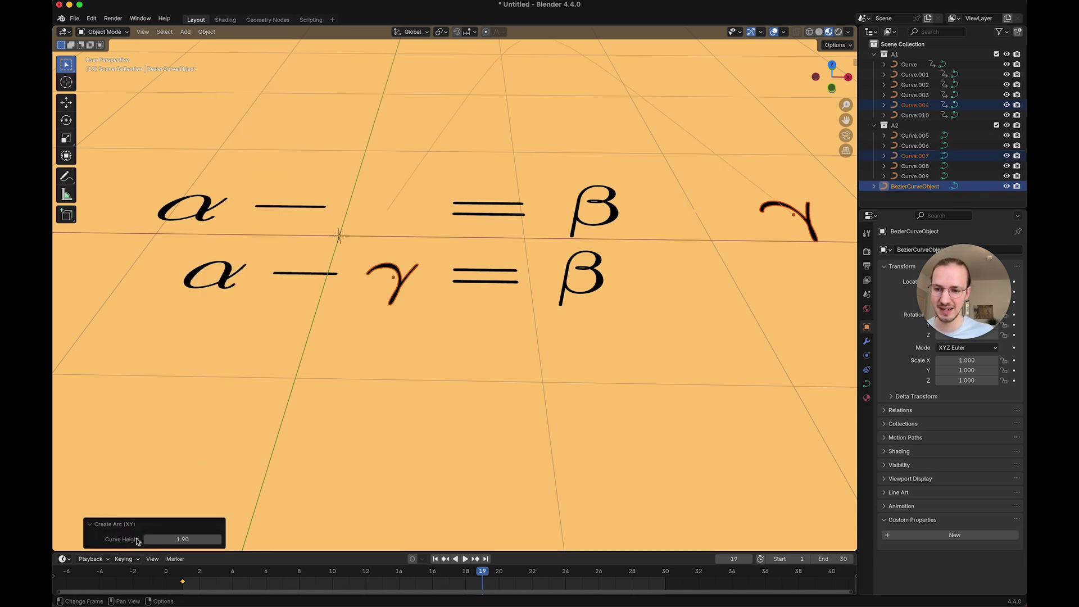
left_click_drag(185, 539, 189, 538)
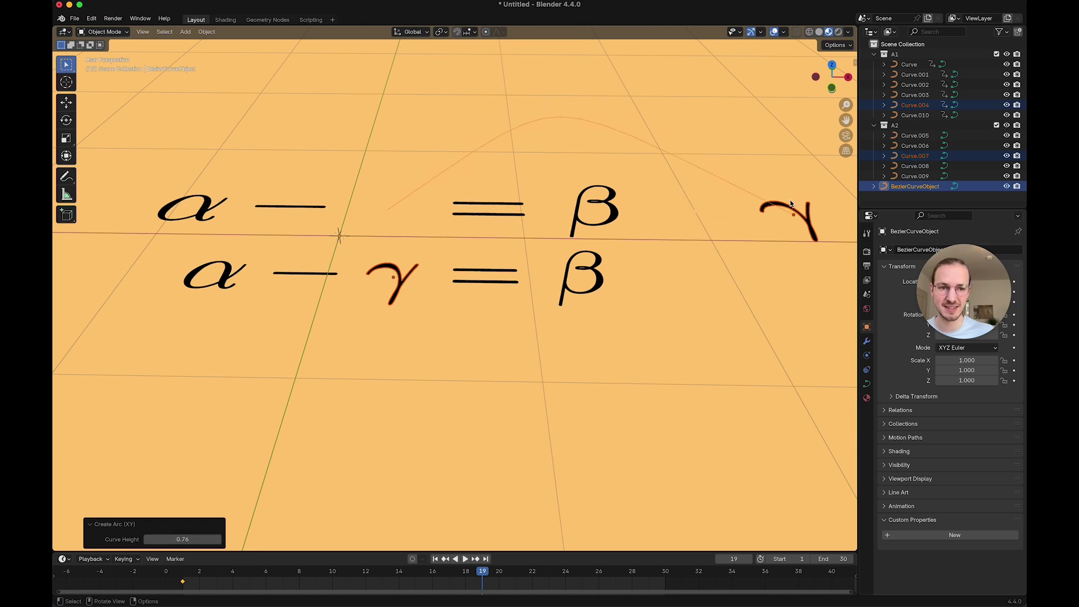
middle_click_drag(740, 337, 737, 363)
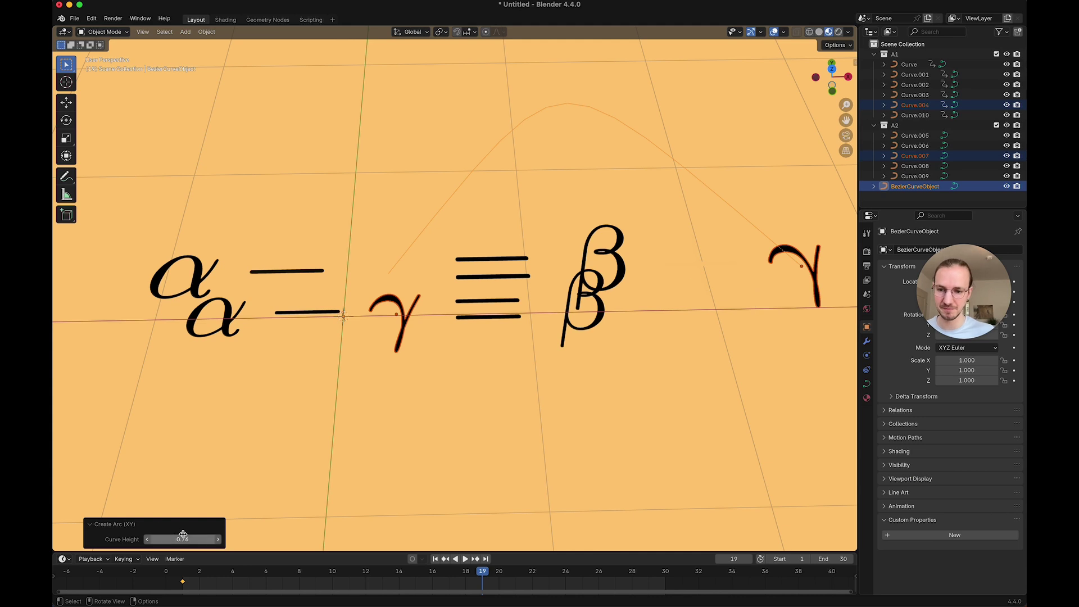
left_click(358, 430)
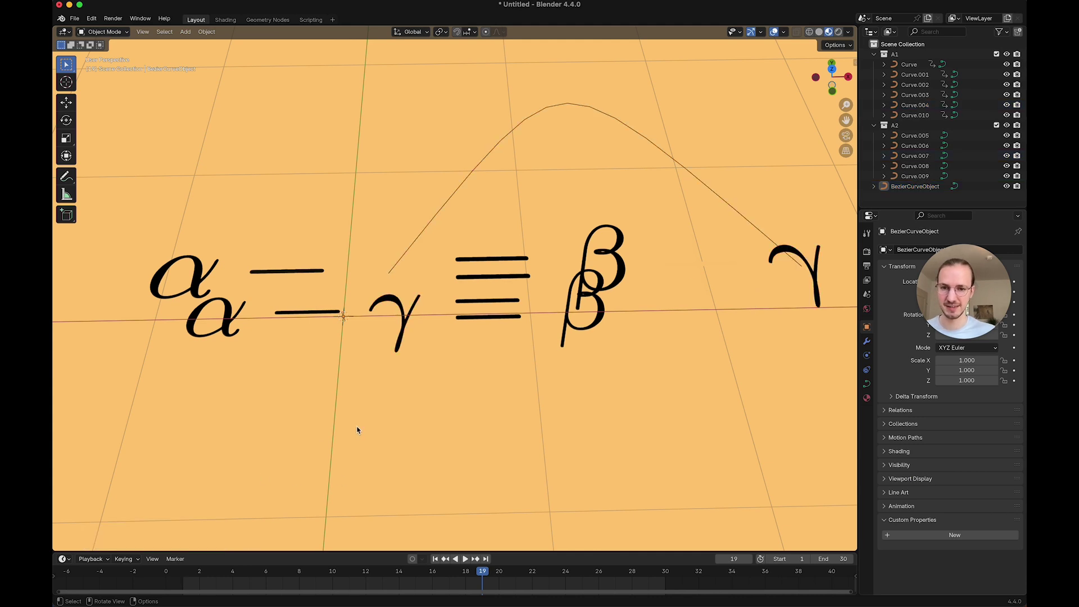
Open the arc curve in Edit Mode and select its control point at the upper gamma.
left_click(749, 215)
key("Tab")
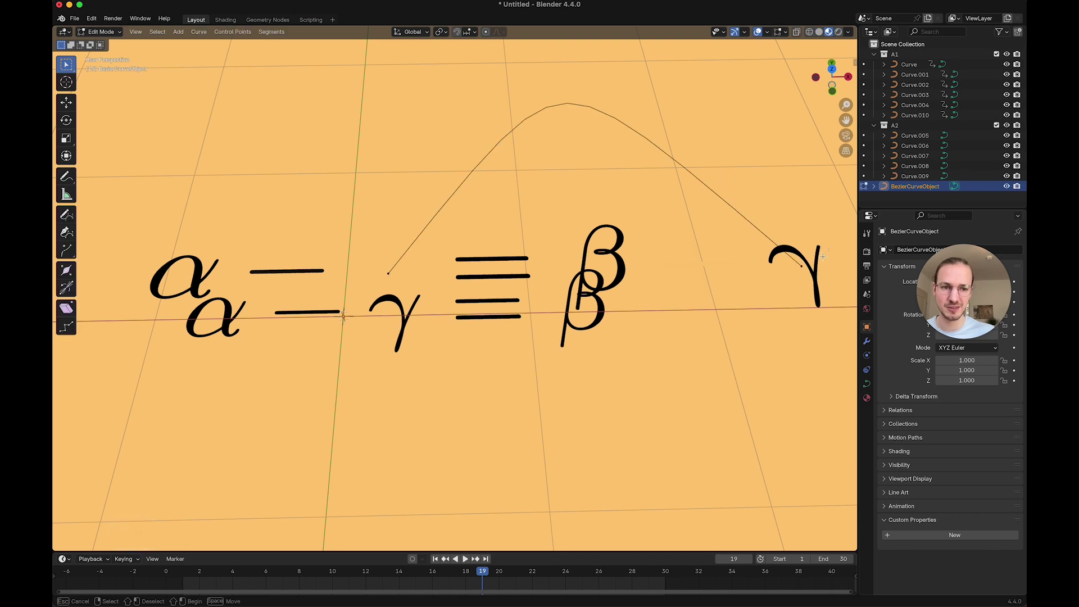
left_click(652, 141)
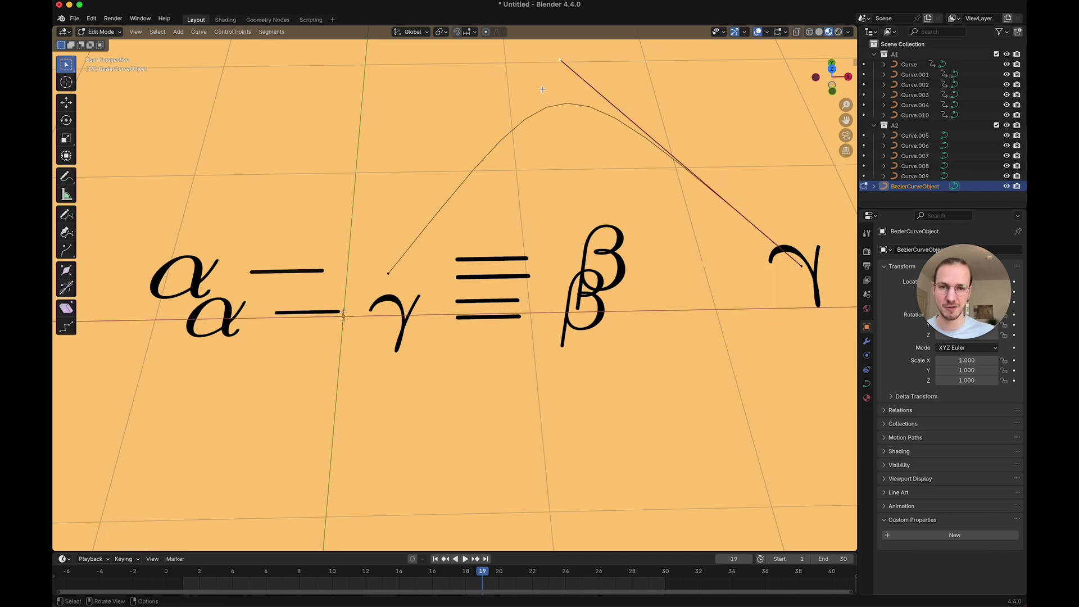
Move the selected arc handle 1.2675 m along X and -1.0695 m along Y, clear the selection, and leave Edit Mode.
key("g")
key("x")
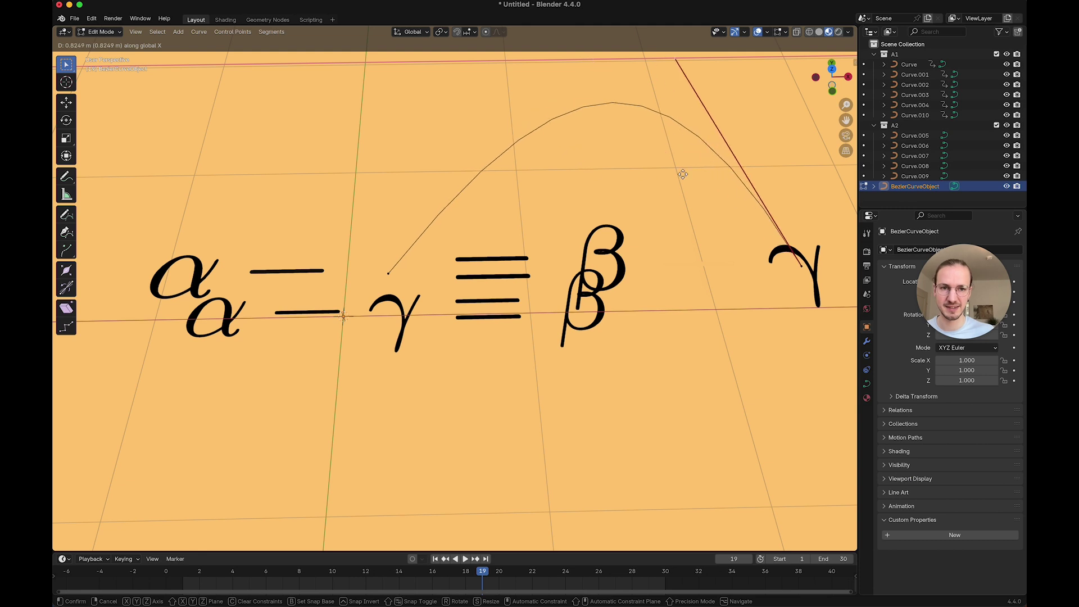
left_click(705, 173)
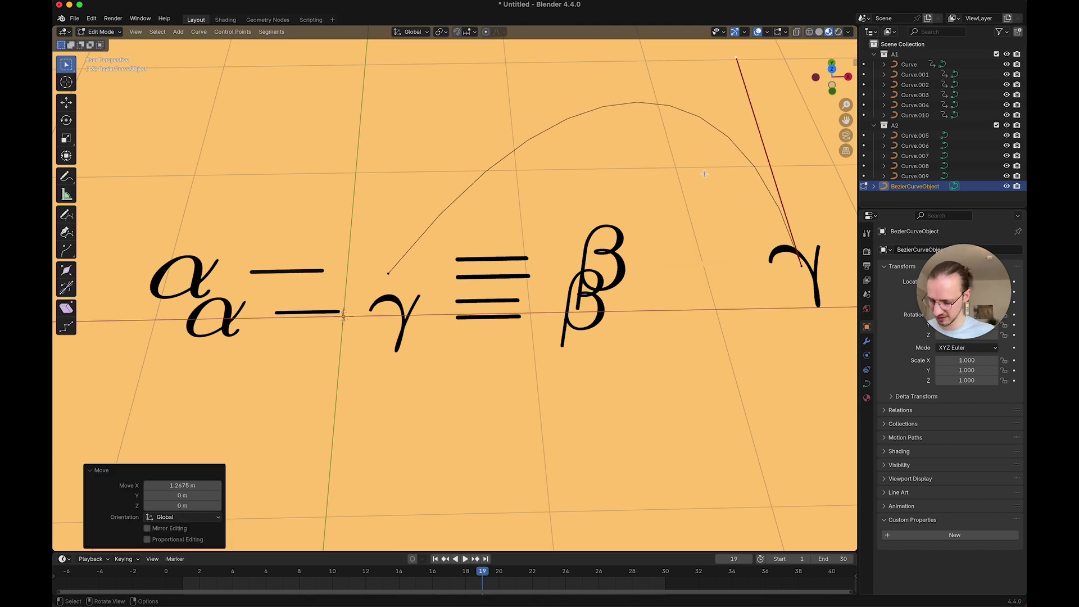
key("g")
key("y")
left_click(700, 308)
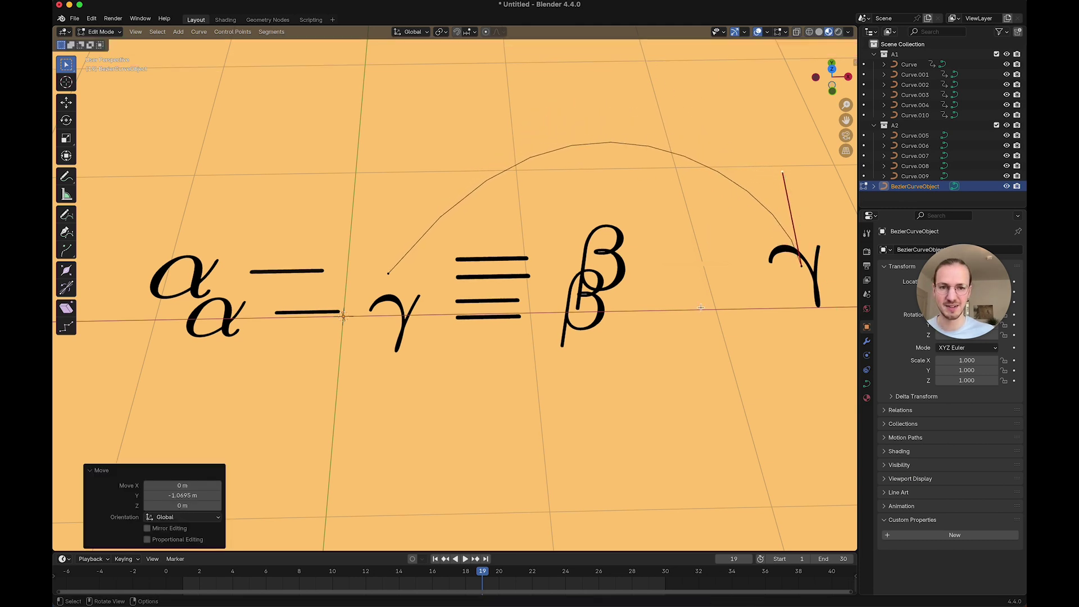
left_click(700, 346)
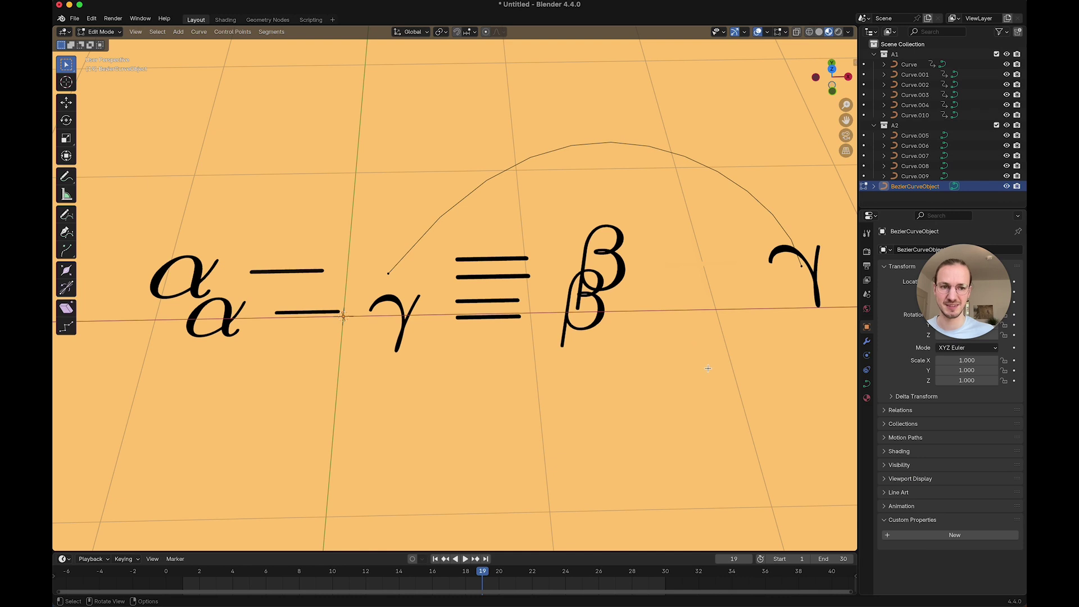
key("Tab")
At frame 1, make the upper gamma follow the arc curve with Follow Path, and clear the selection.
left_click(818, 289)
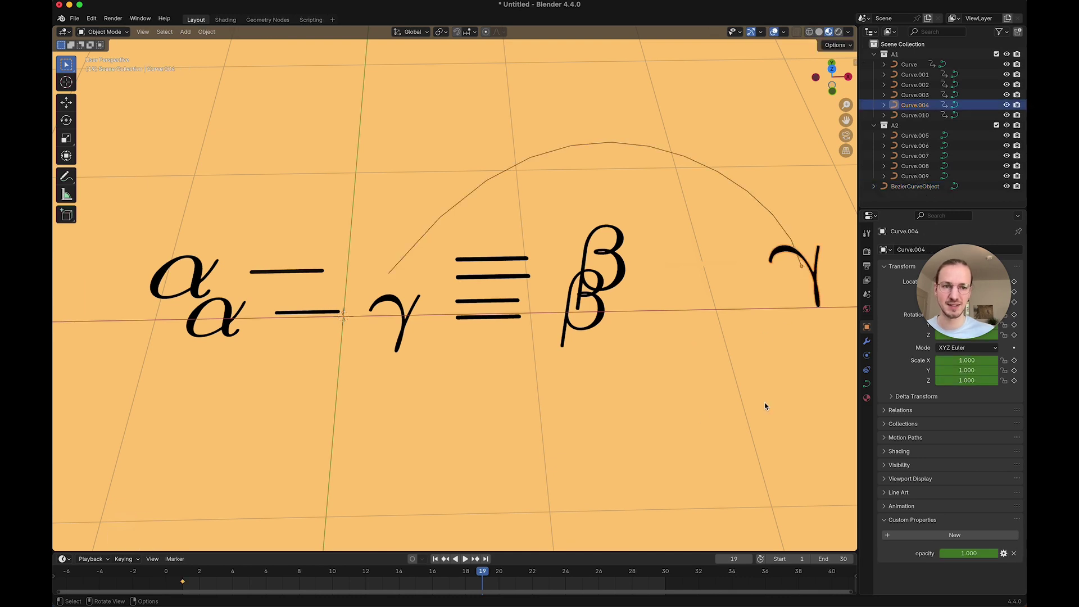
left_click(760, 202)
left_click(811, 273)
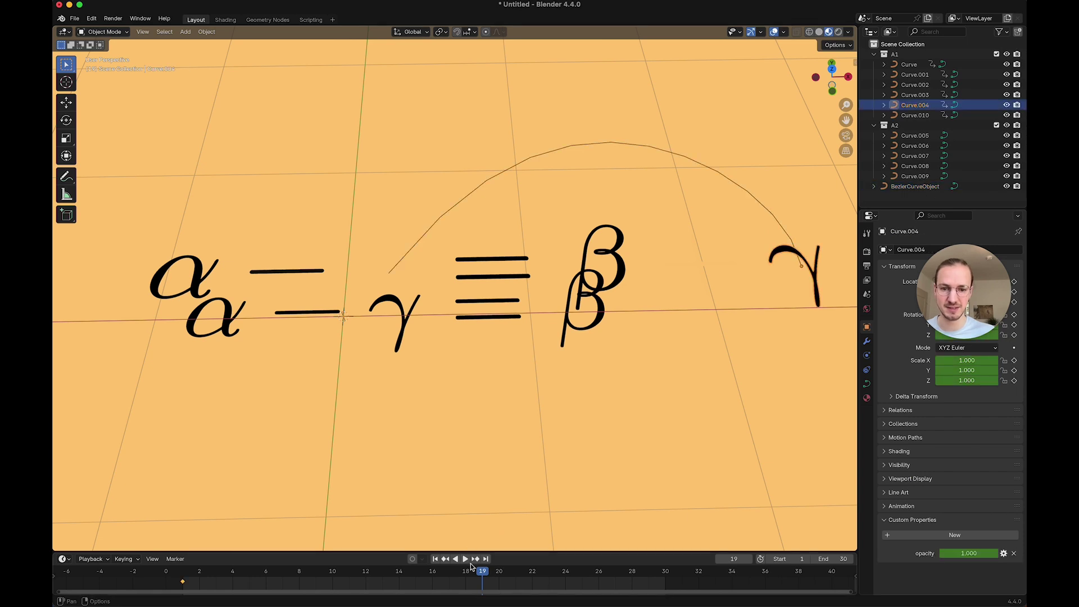
left_click_drag(483, 571, 183, 576)
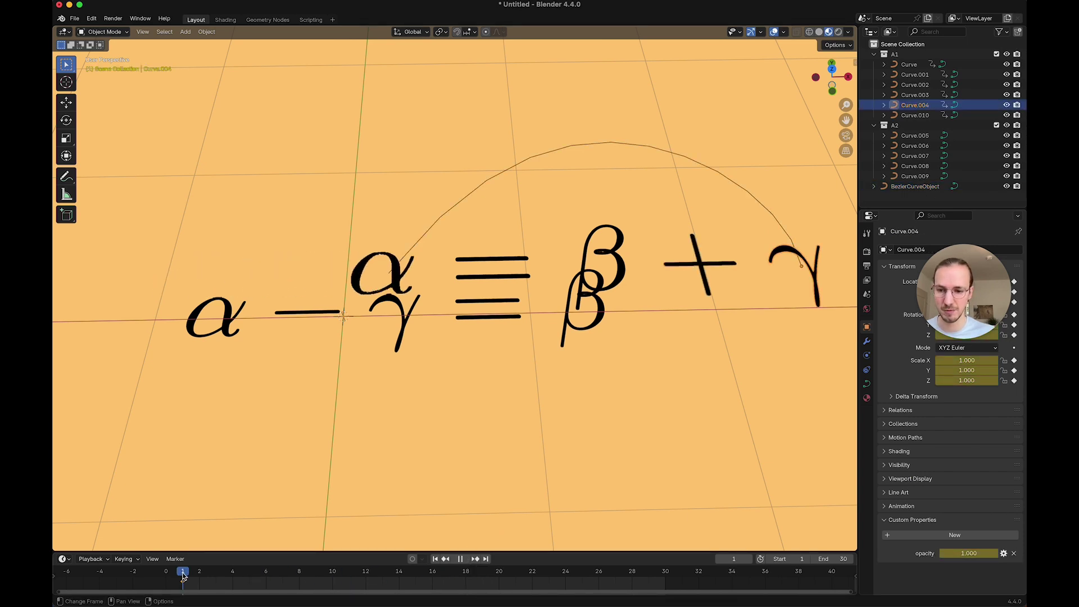
left_click(213, 33)
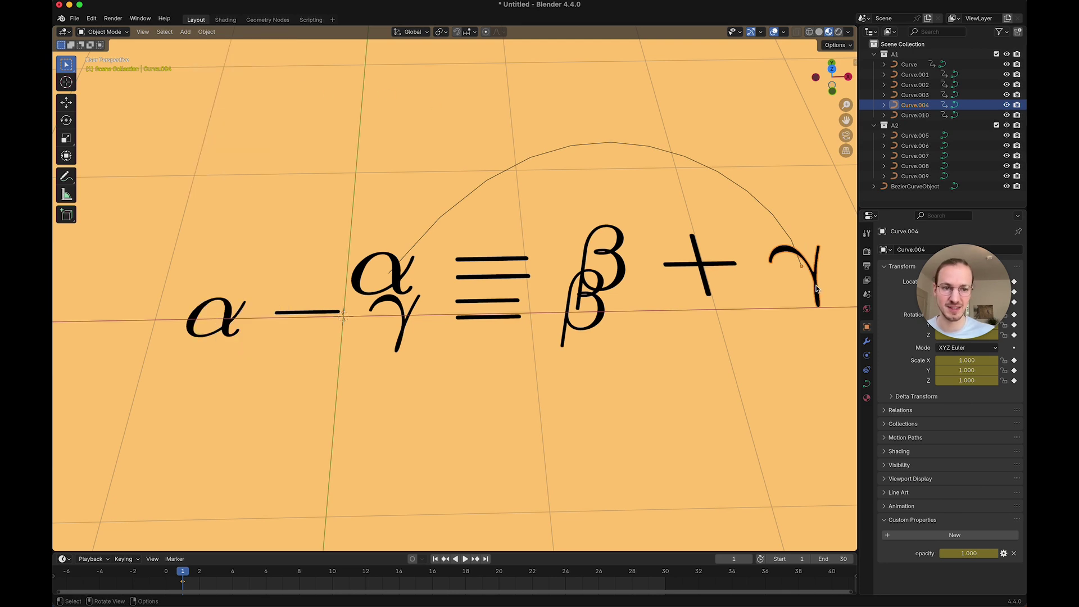
left_click(764, 209)
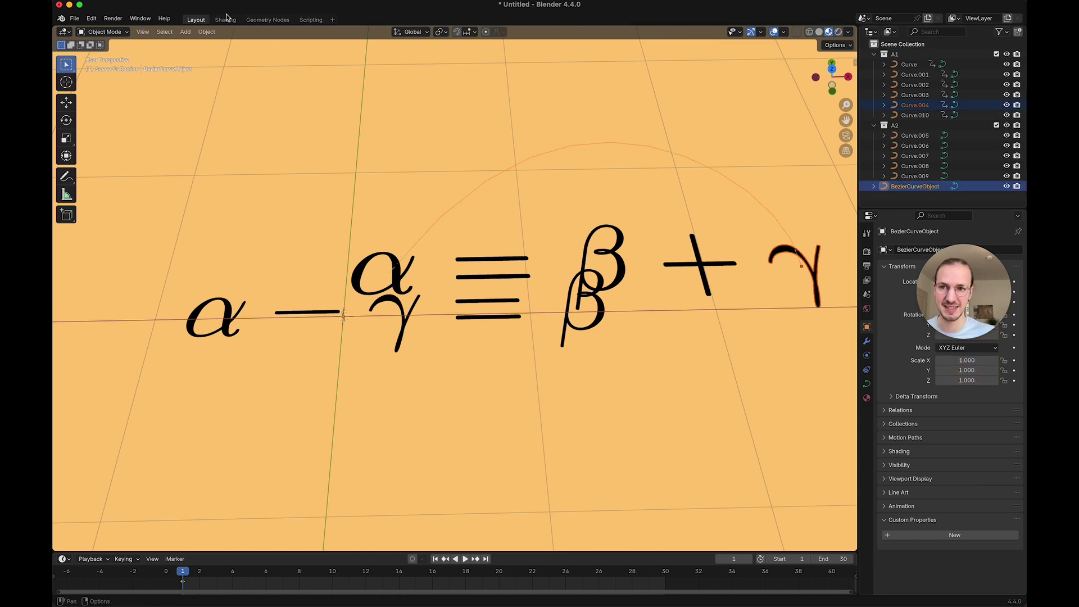
left_click(207, 32)
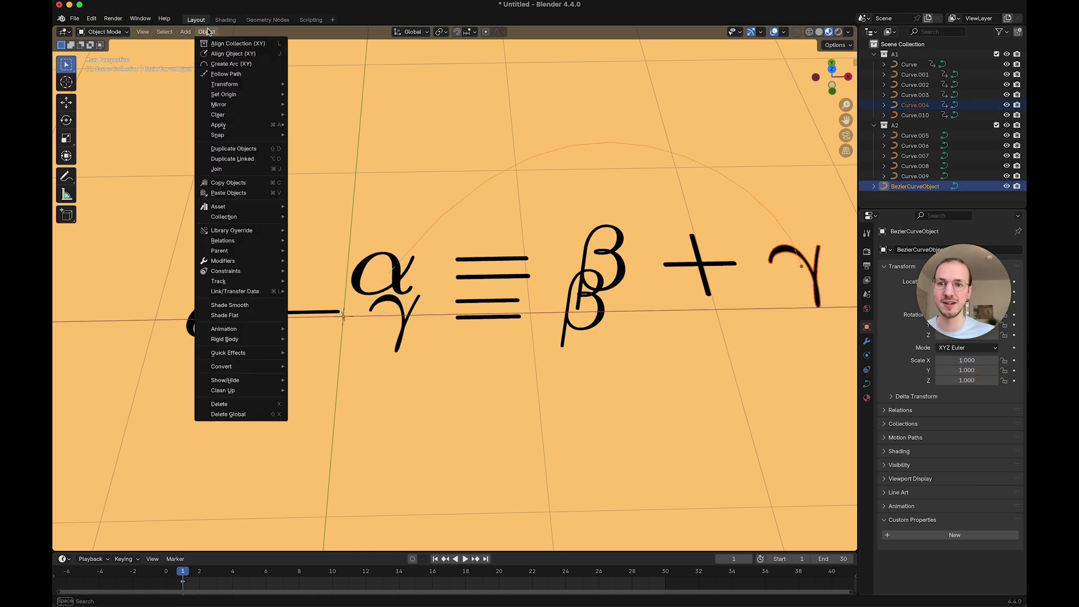
left_click(230, 79)
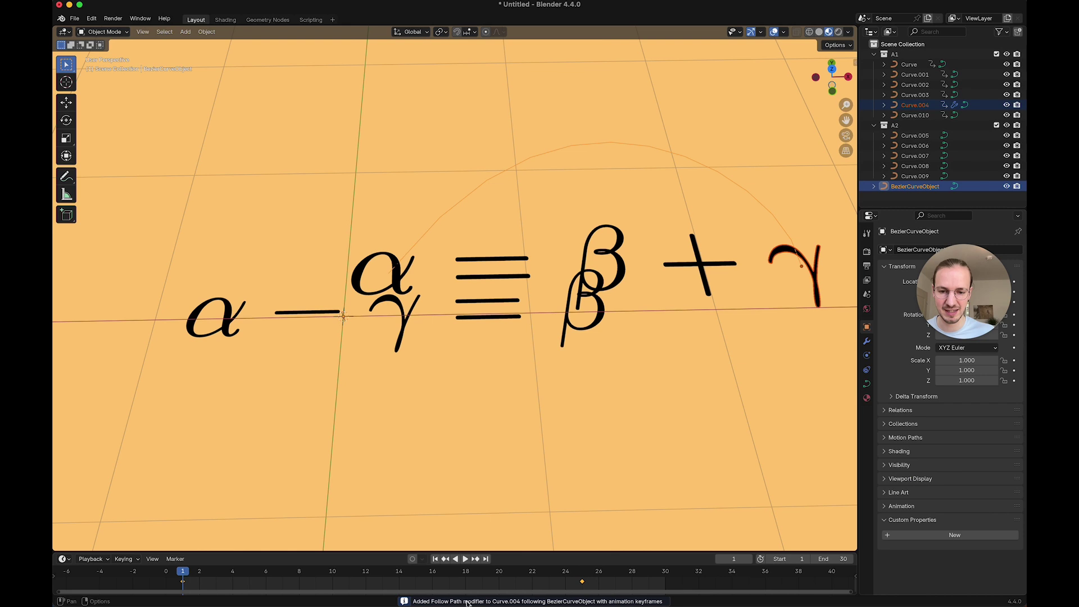
left_click(564, 407)
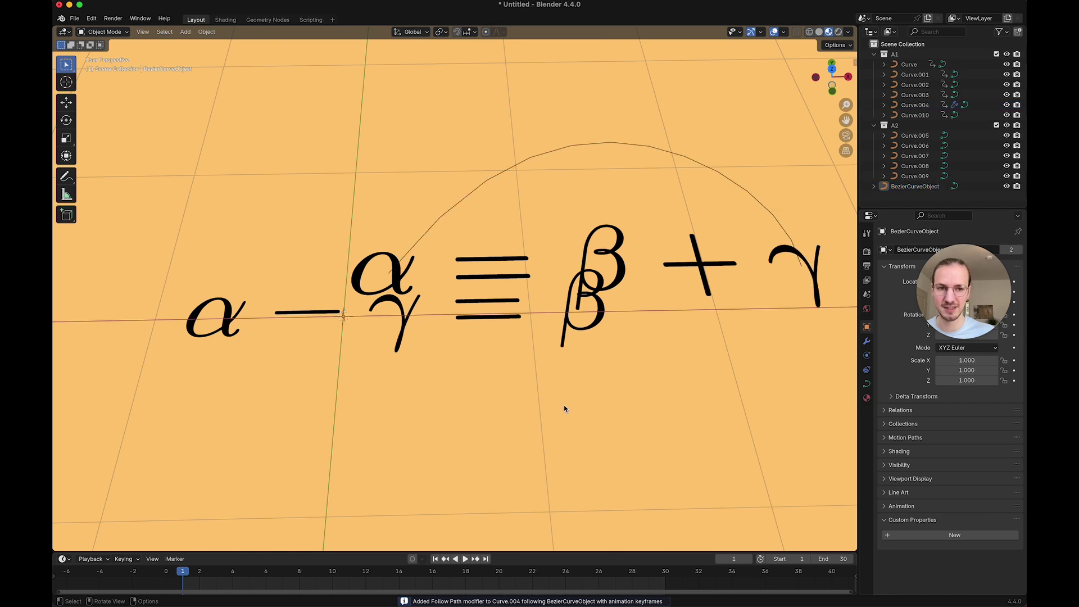
Preview the upper gamma's path animation, move its last keyframe earlier to about frame 20, and play the result back.
key("space")
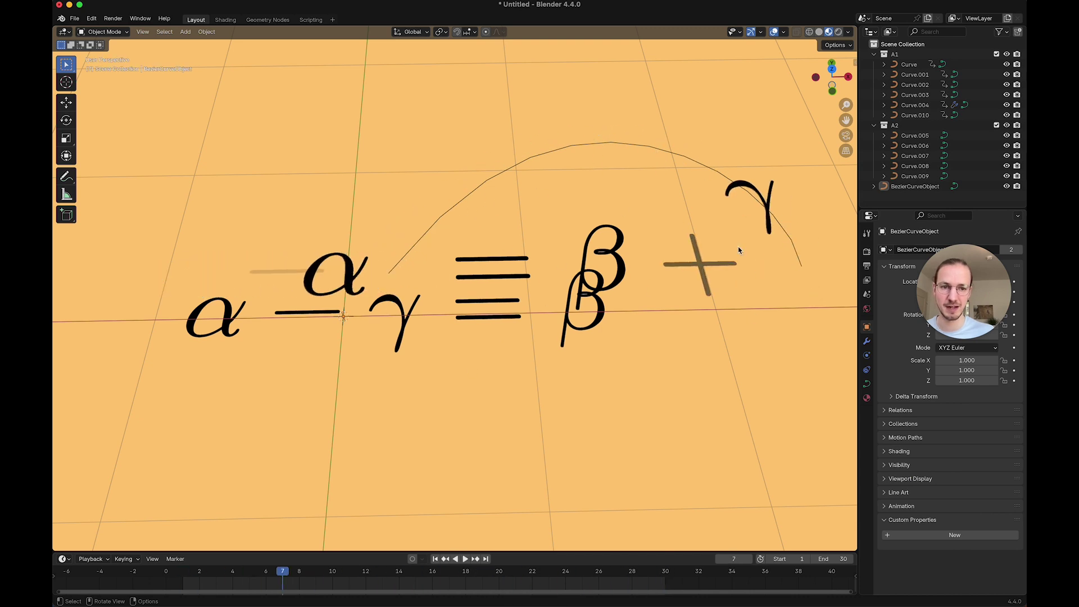
left_click(765, 194)
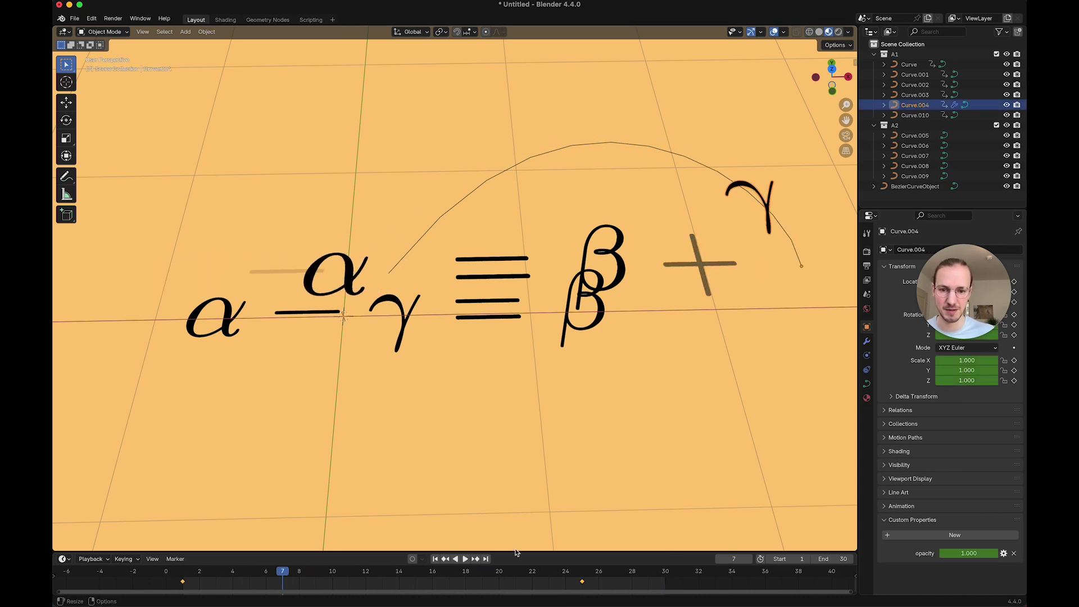
left_click_drag(568, 592, 492, 582)
left_click(514, 478)
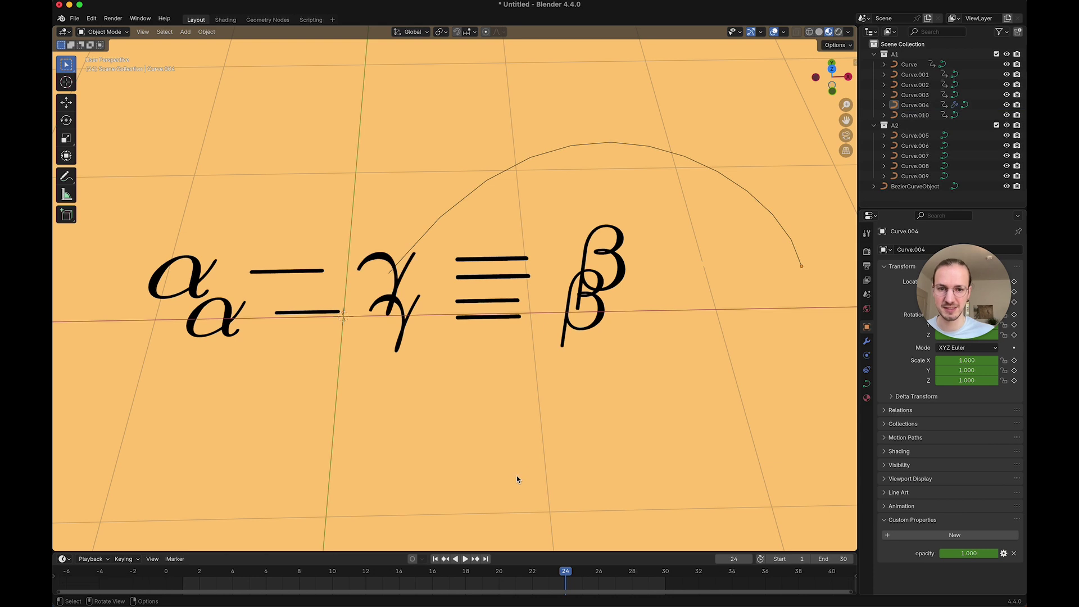
key("space")
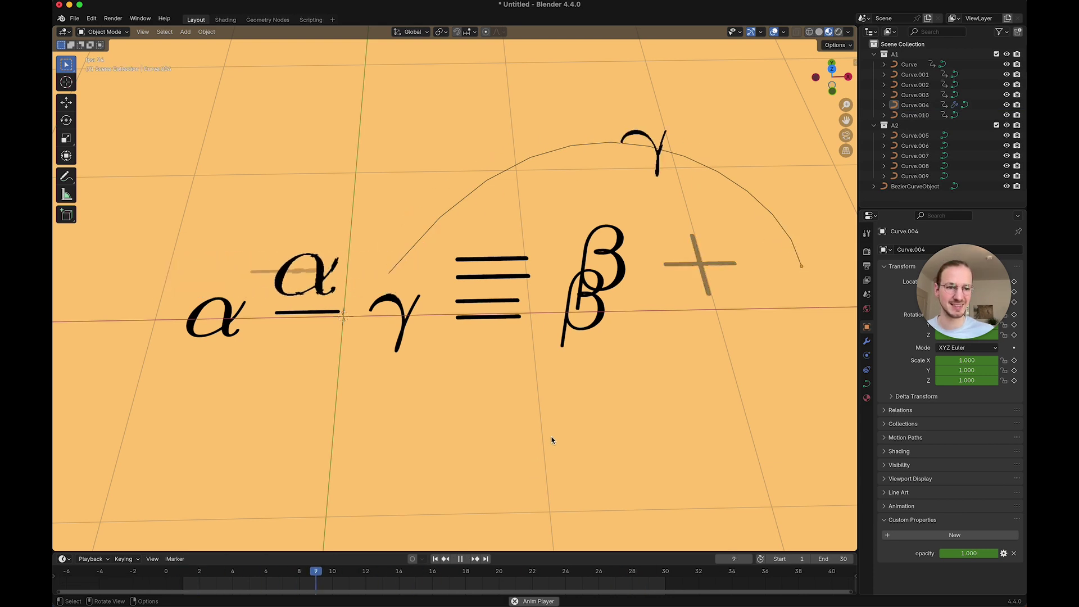
key("space")
Box-select all characters of the lower equation and delete them.
middle_click_drag(631, 472, 630, 449, "shift")
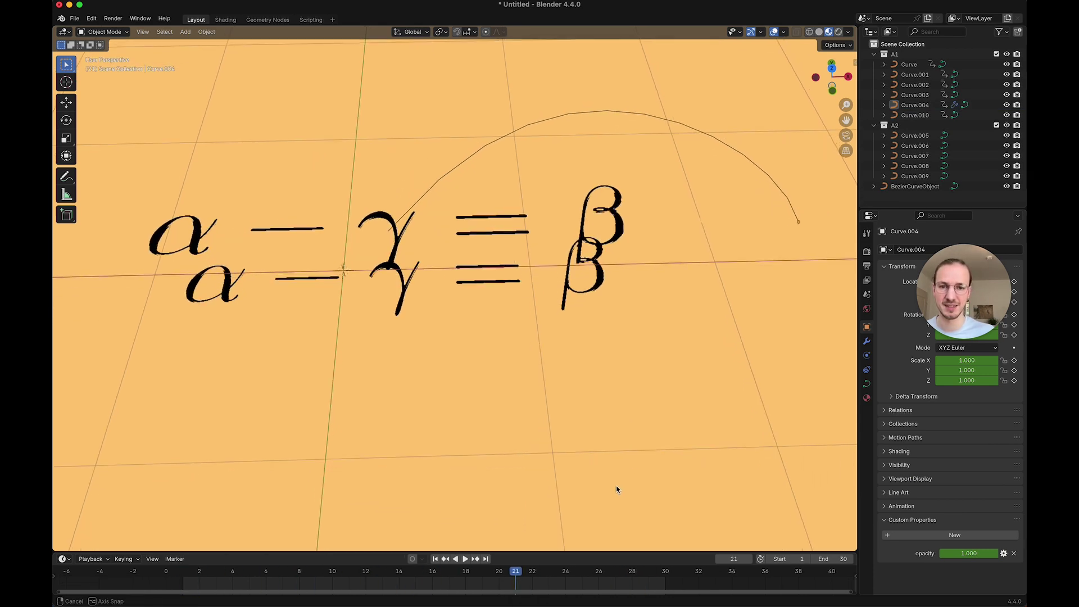
middle_click_drag(617, 489, 619, 368)
key("b")
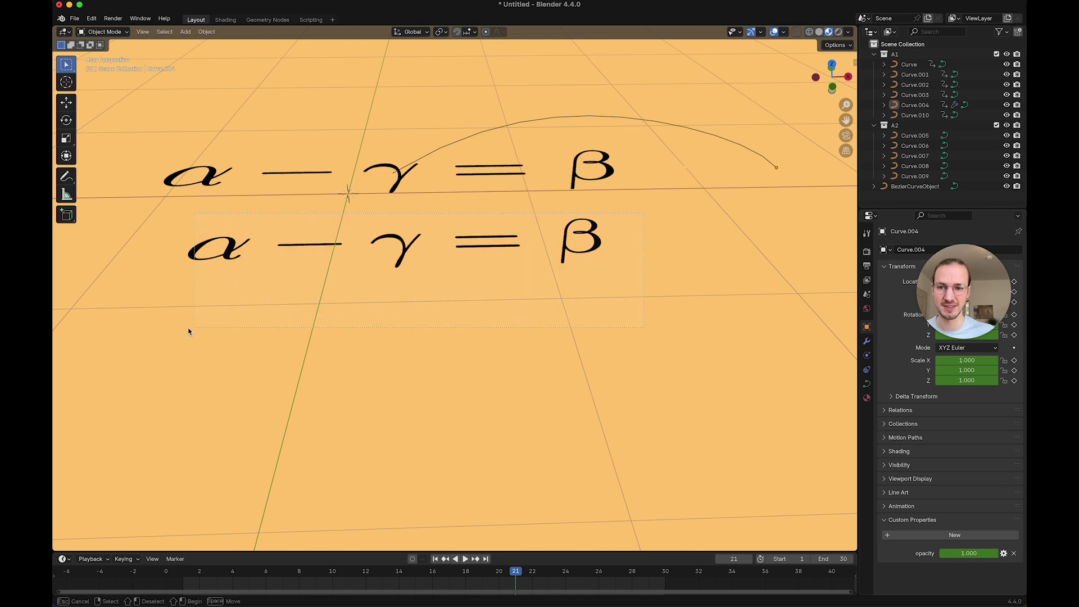
left_click_drag(644, 214, 189, 332)
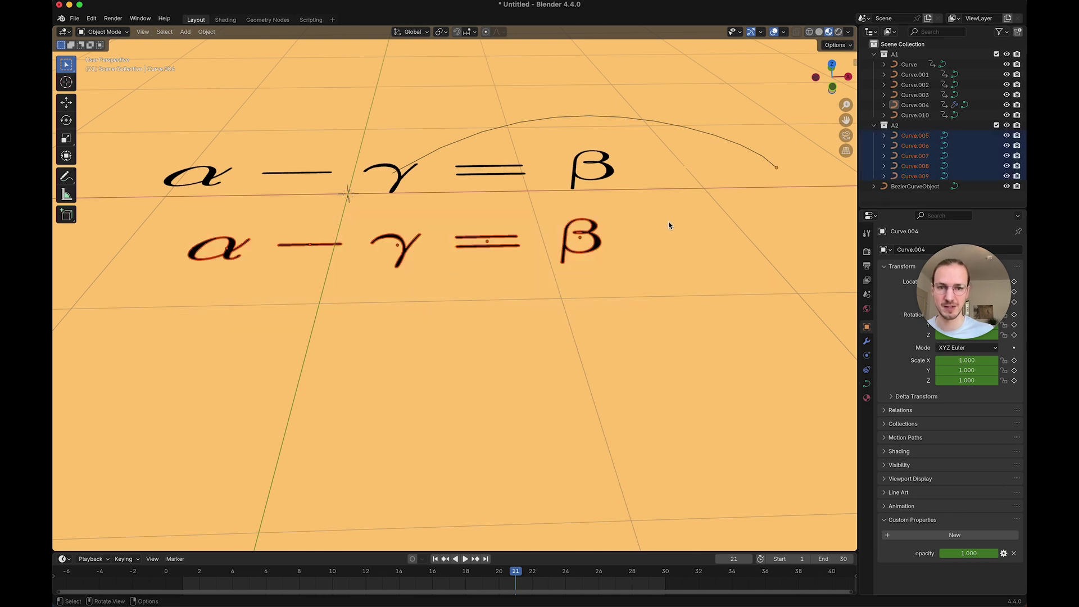
key("s")
left_click(578, 233)
key("x")
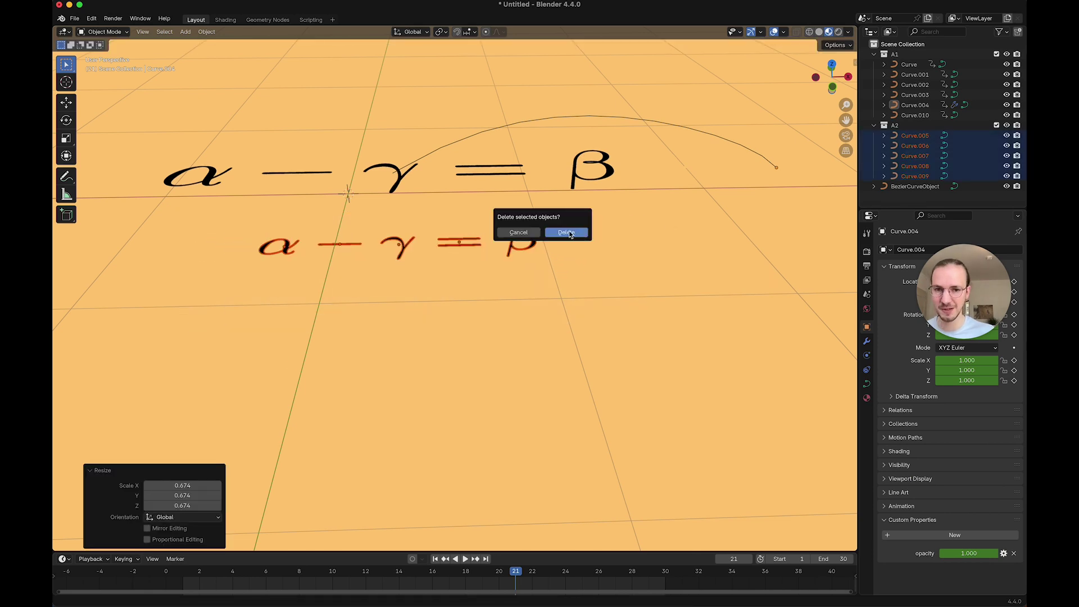
left_click(568, 232)
Add a camera to the scene while looking at the equation from the top.
middle_click_drag(545, 177, 549, 254)
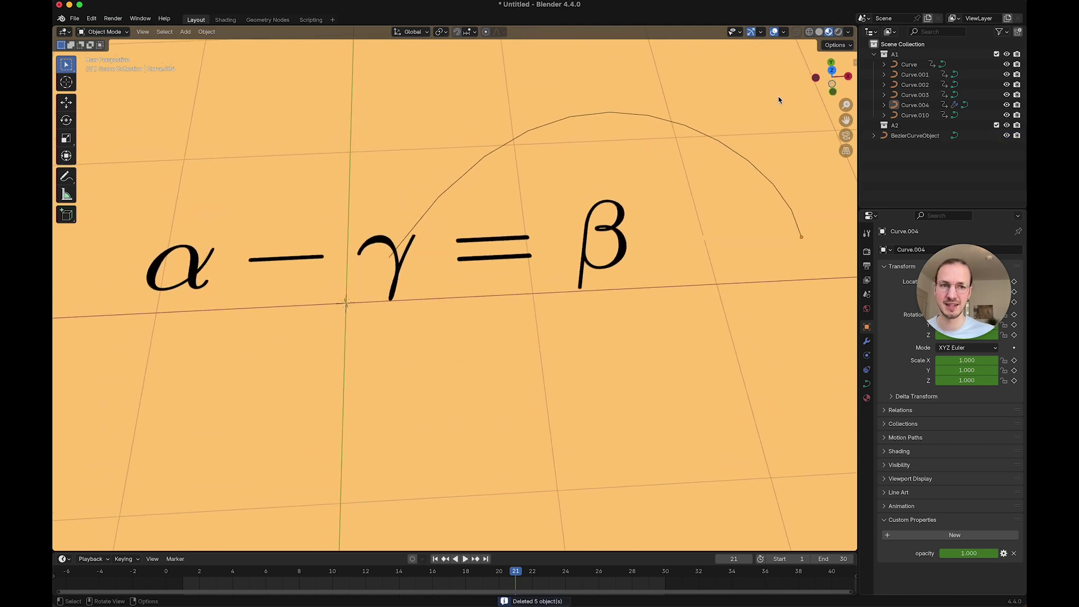
left_click(834, 73)
left_click(834, 72)
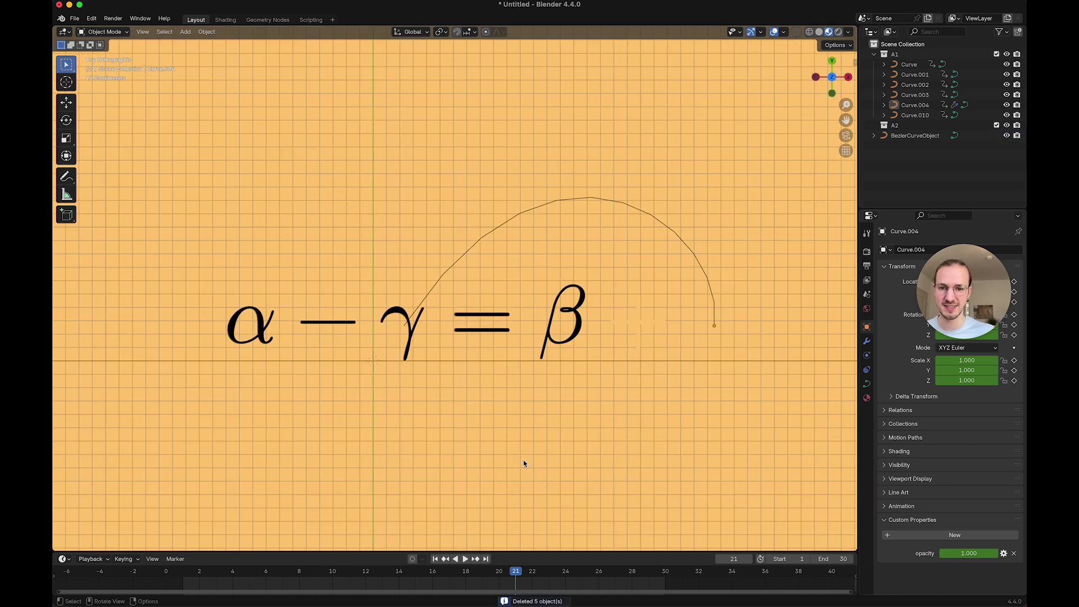
key("shift+a")
type("cam")
key("Return")
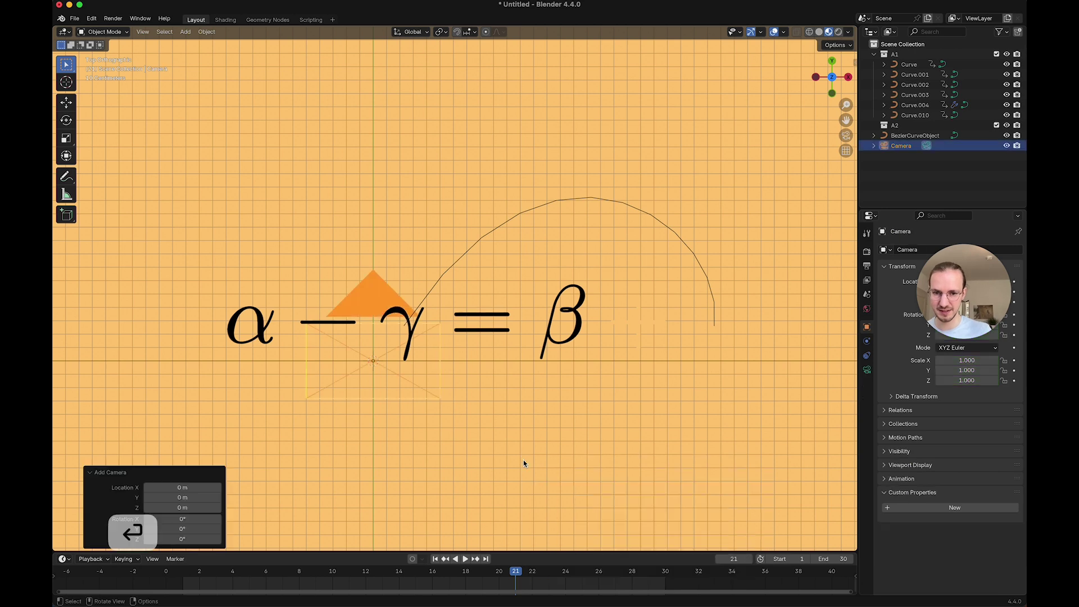
Look through the new camera and shift its view so the whole equation and the arc fit inside the frame.
left_click(847, 136)
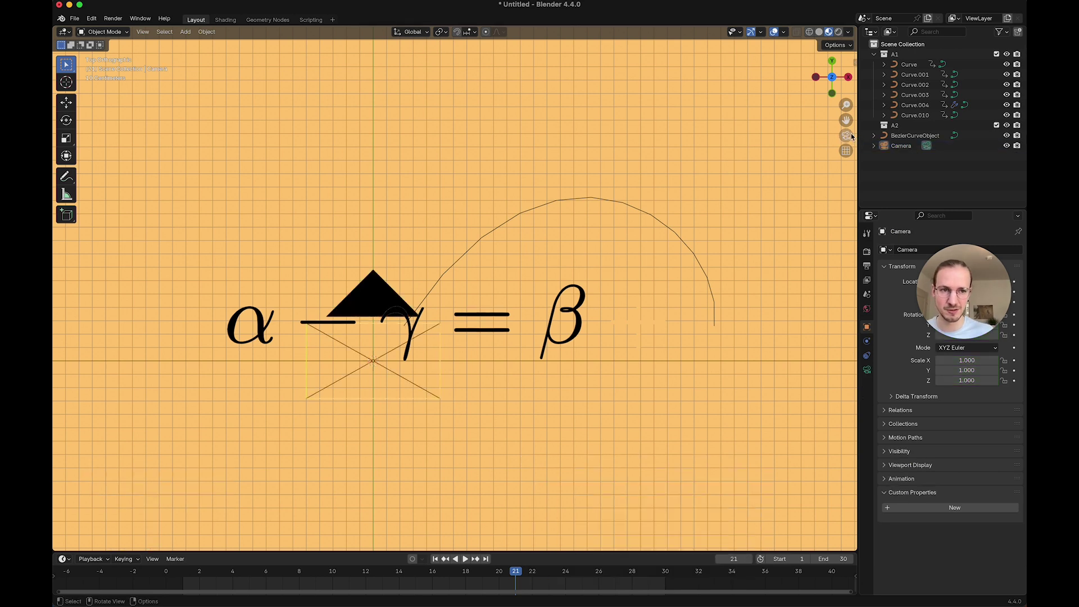
left_click(846, 135)
scroll(636, 229, "down", 10)
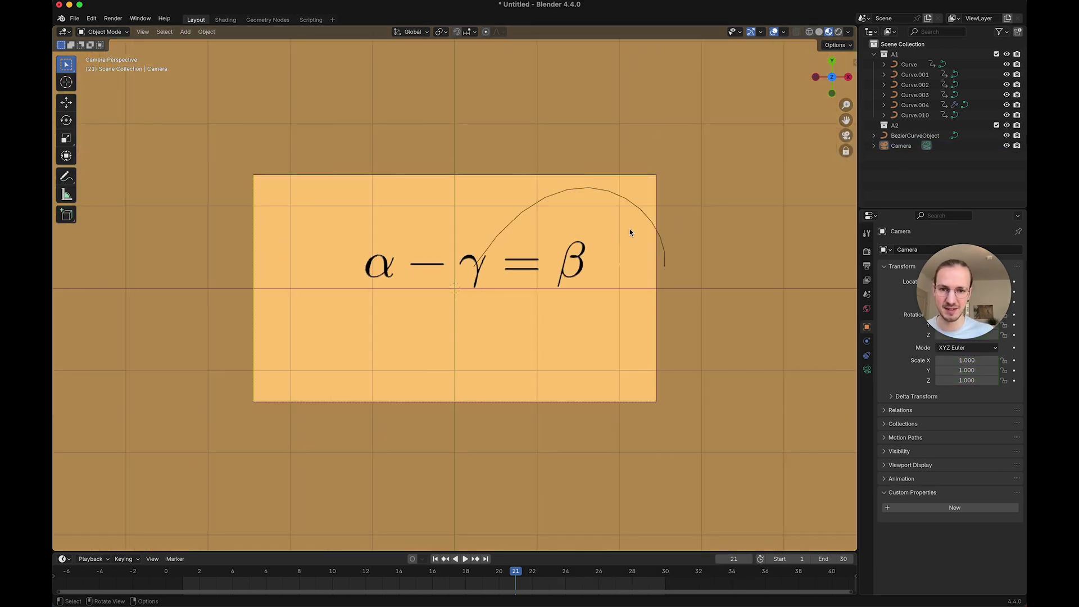
middle_click_drag(589, 281, 528, 310, "shift")
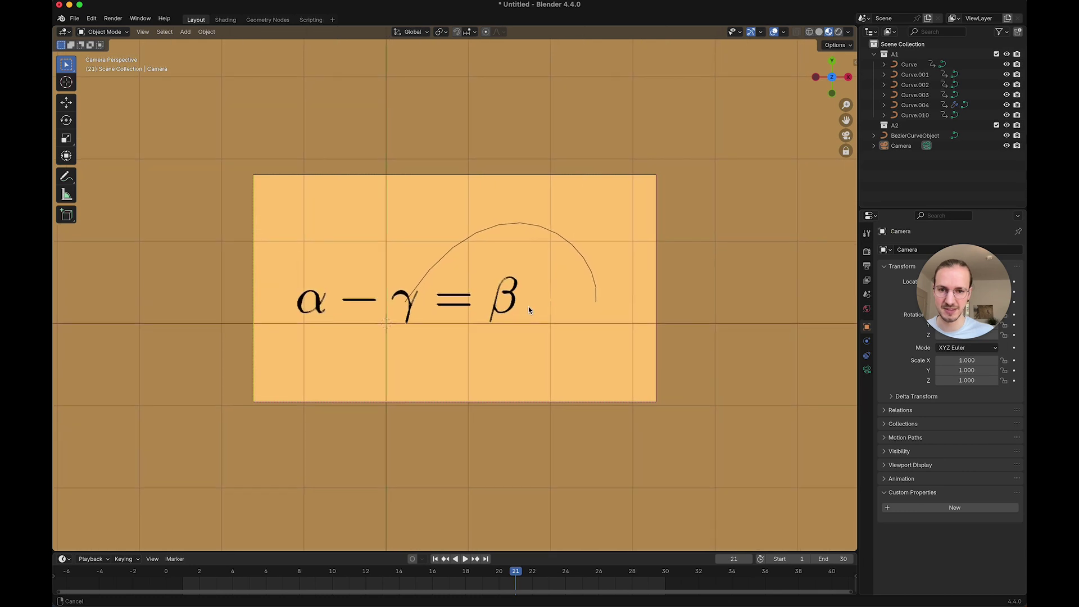
Render the animation with the orange background and close the render window.
left_click(112, 18)
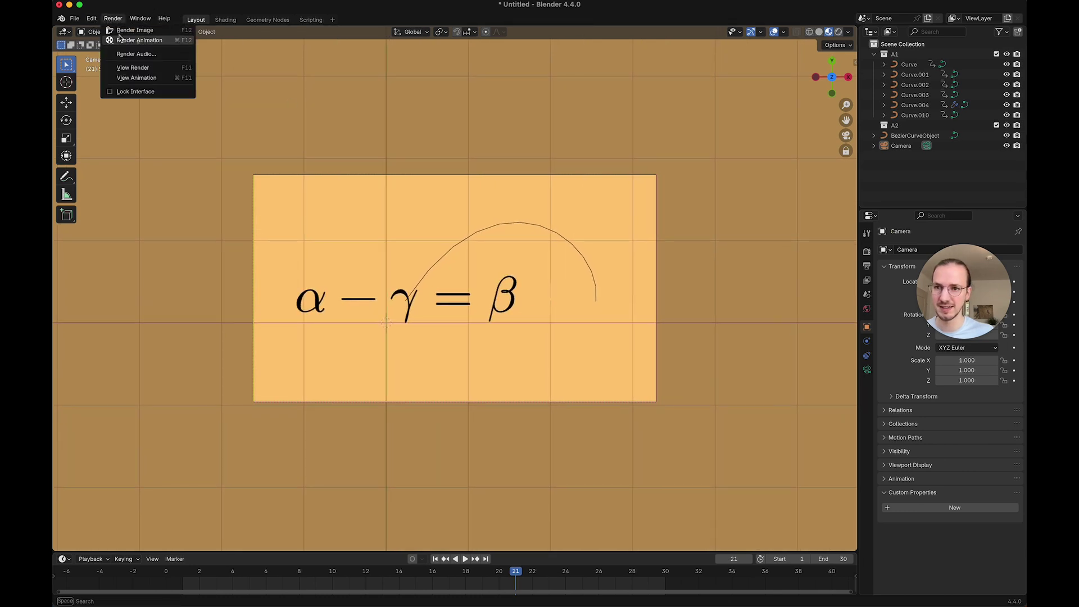
left_click(141, 40)
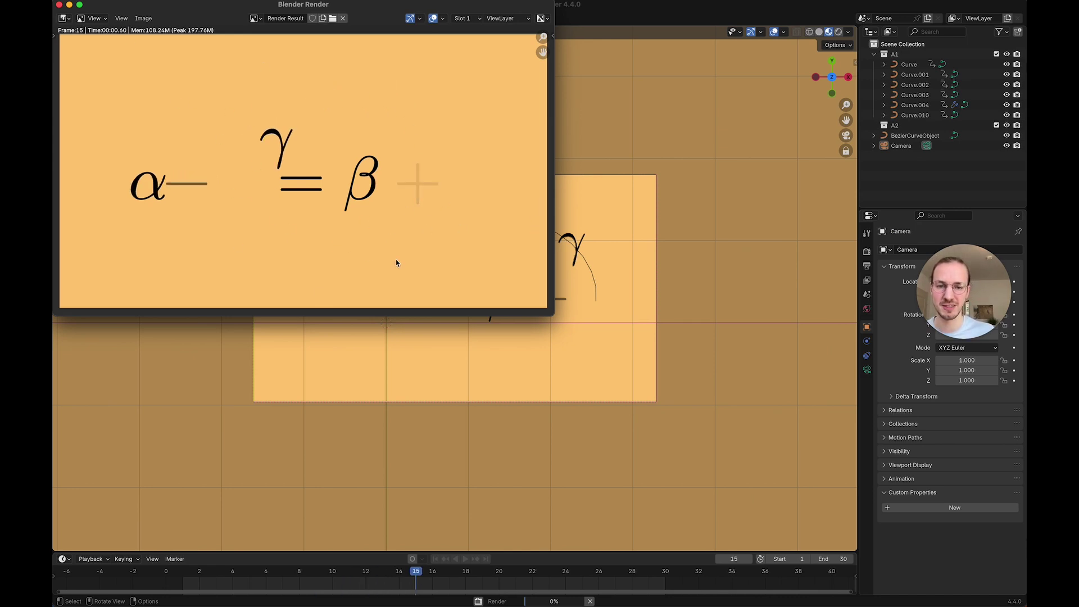
left_click(59, 5)
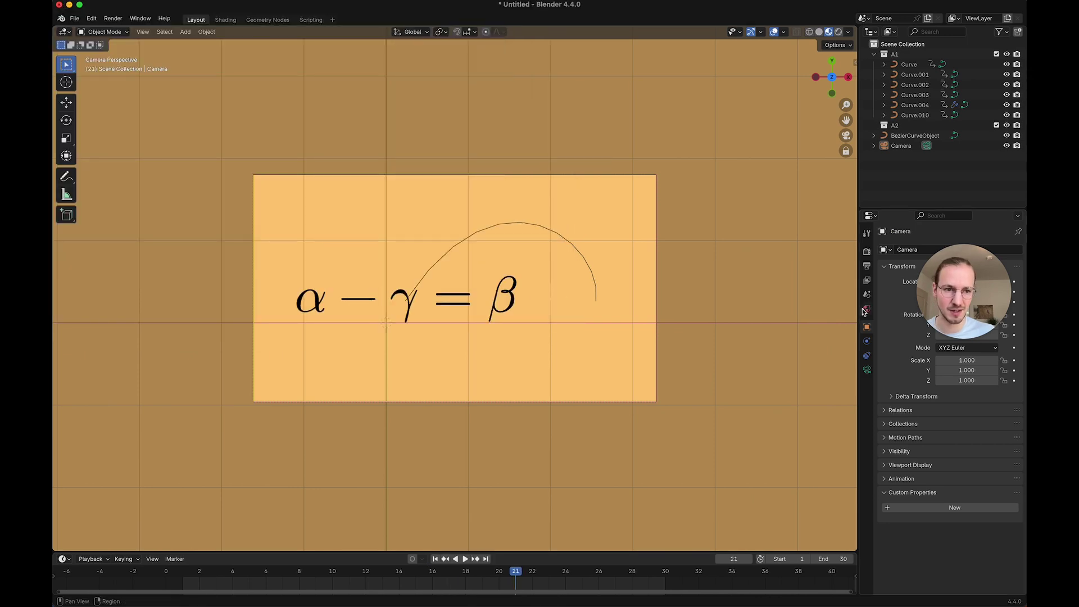
Enable the Transparent option in the Film render settings.
left_click(867, 268)
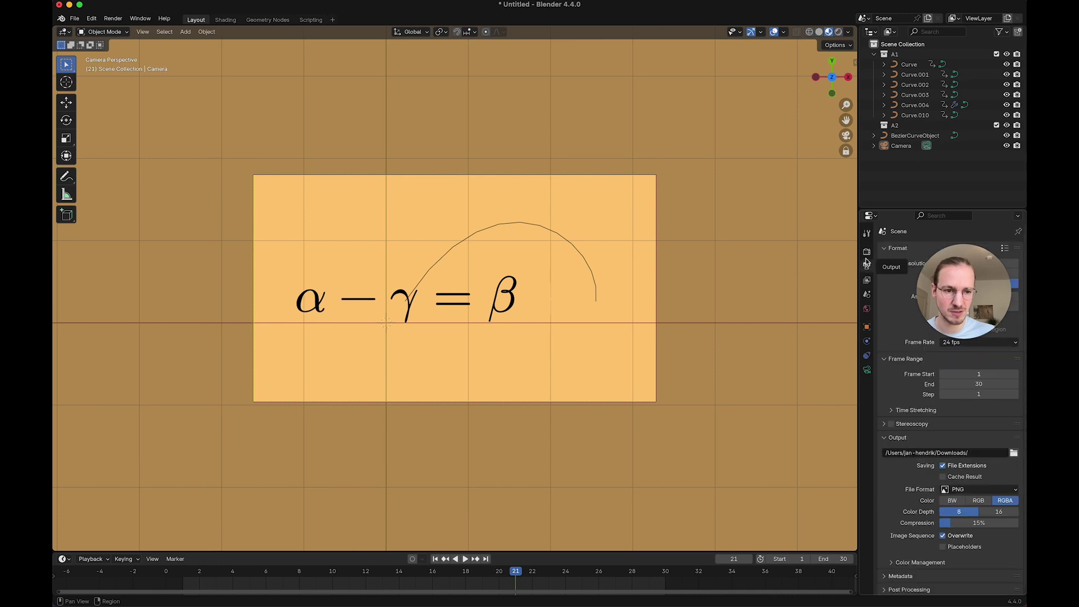
left_click(867, 253)
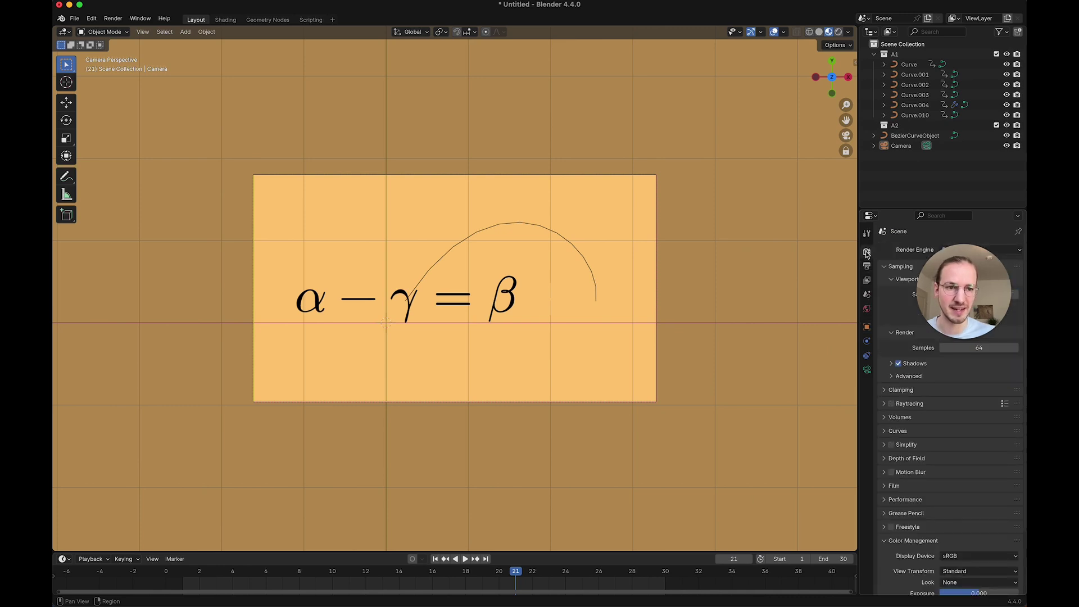
left_click(894, 485)
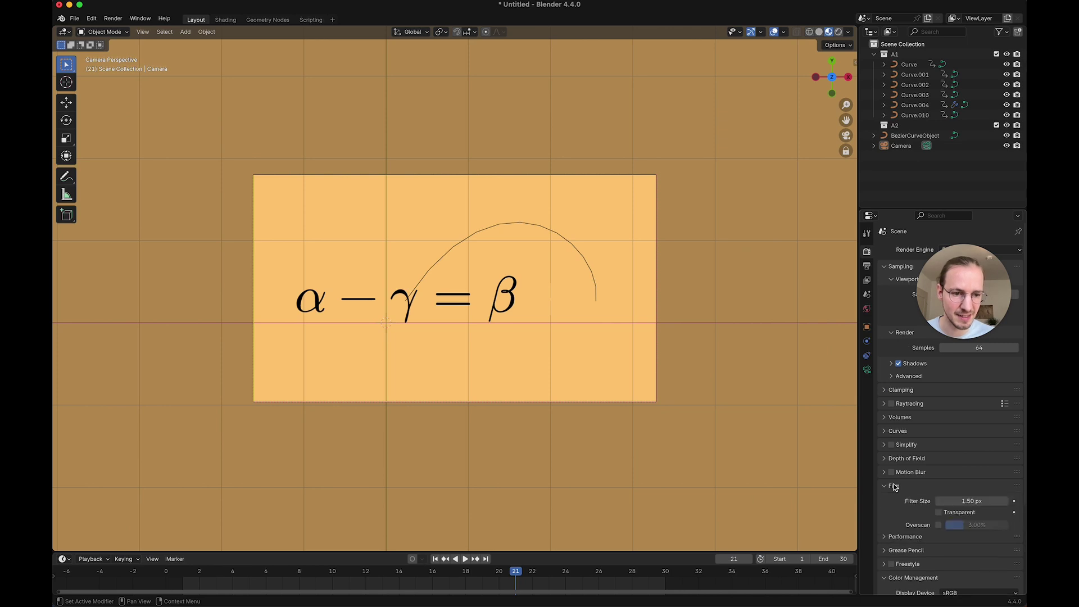
scroll(938, 499, "down", 1)
left_click(938, 492)
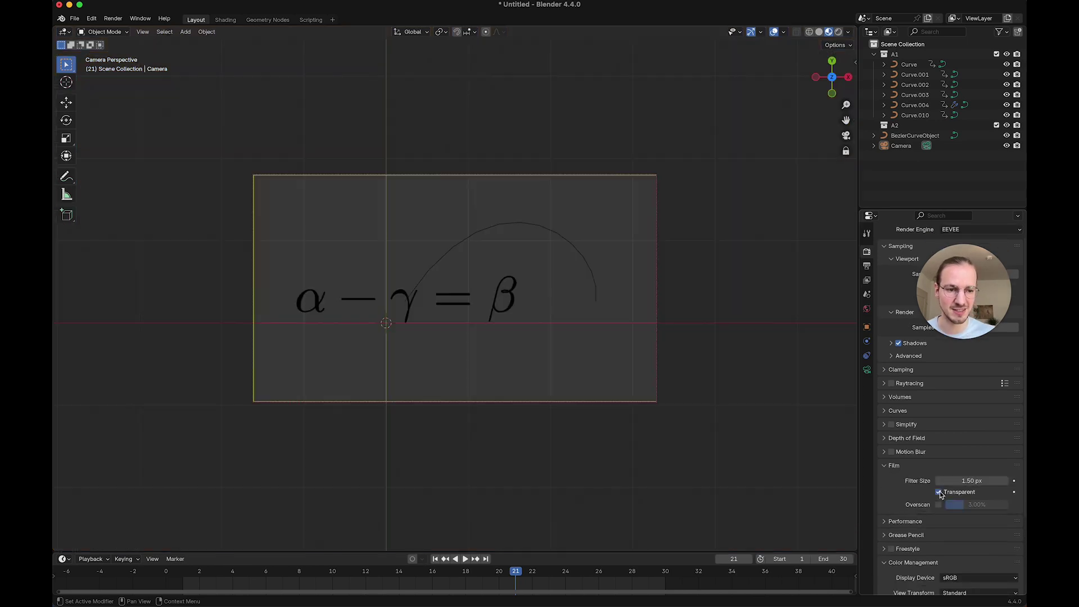
Render the animation with the transparent background.
left_click(74, 20)
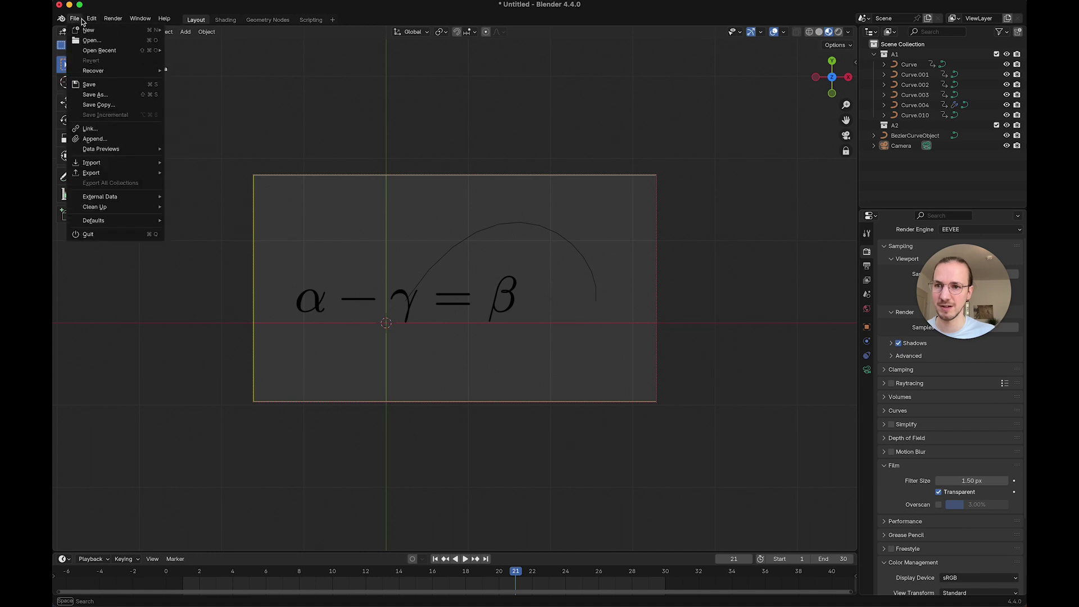
mouse_move(105, 26)
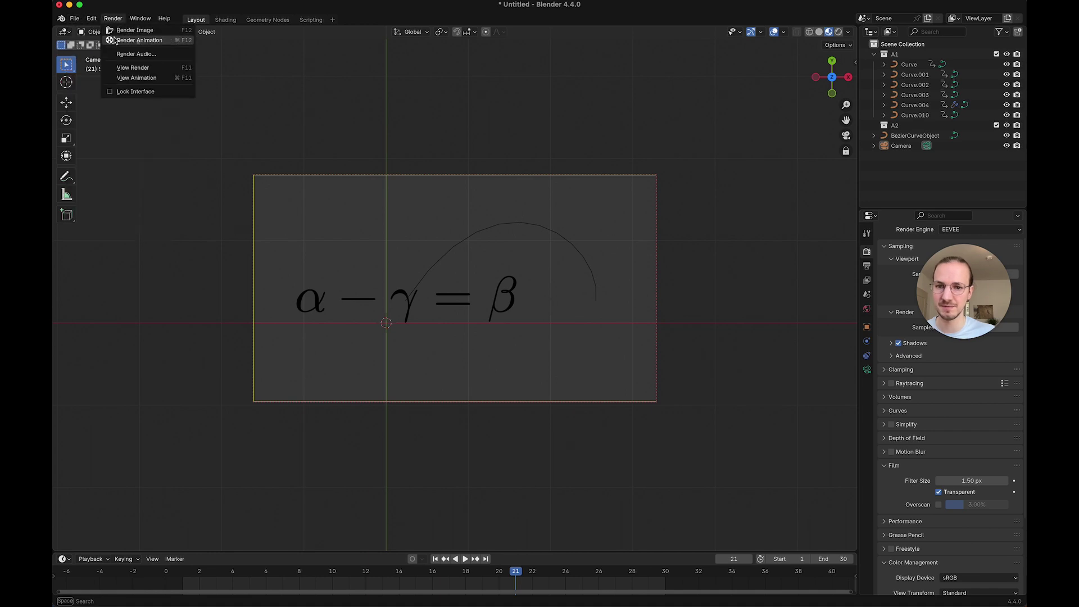
left_click(139, 41)
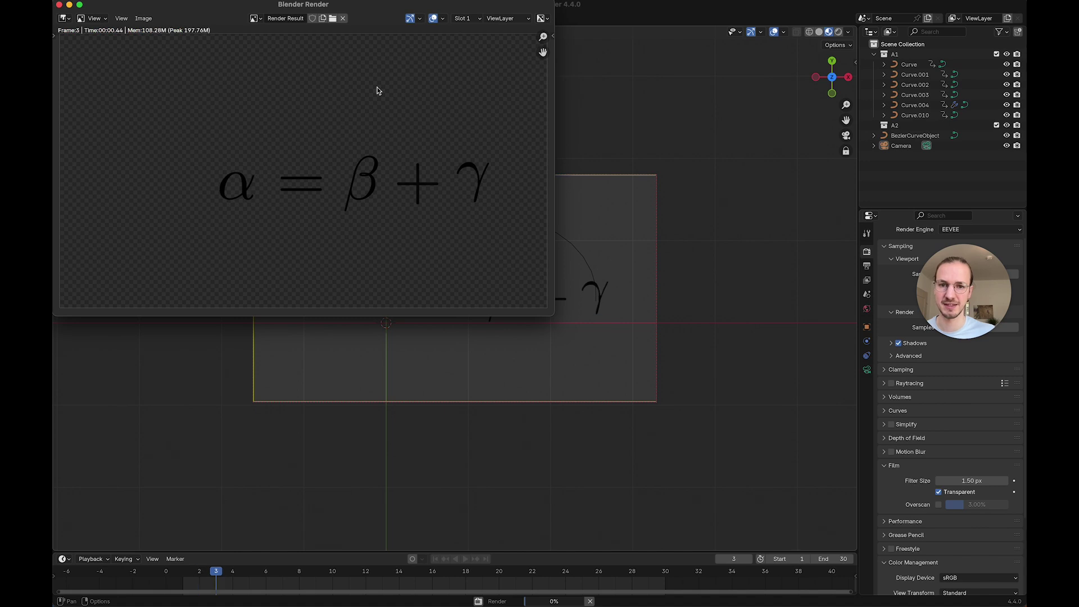